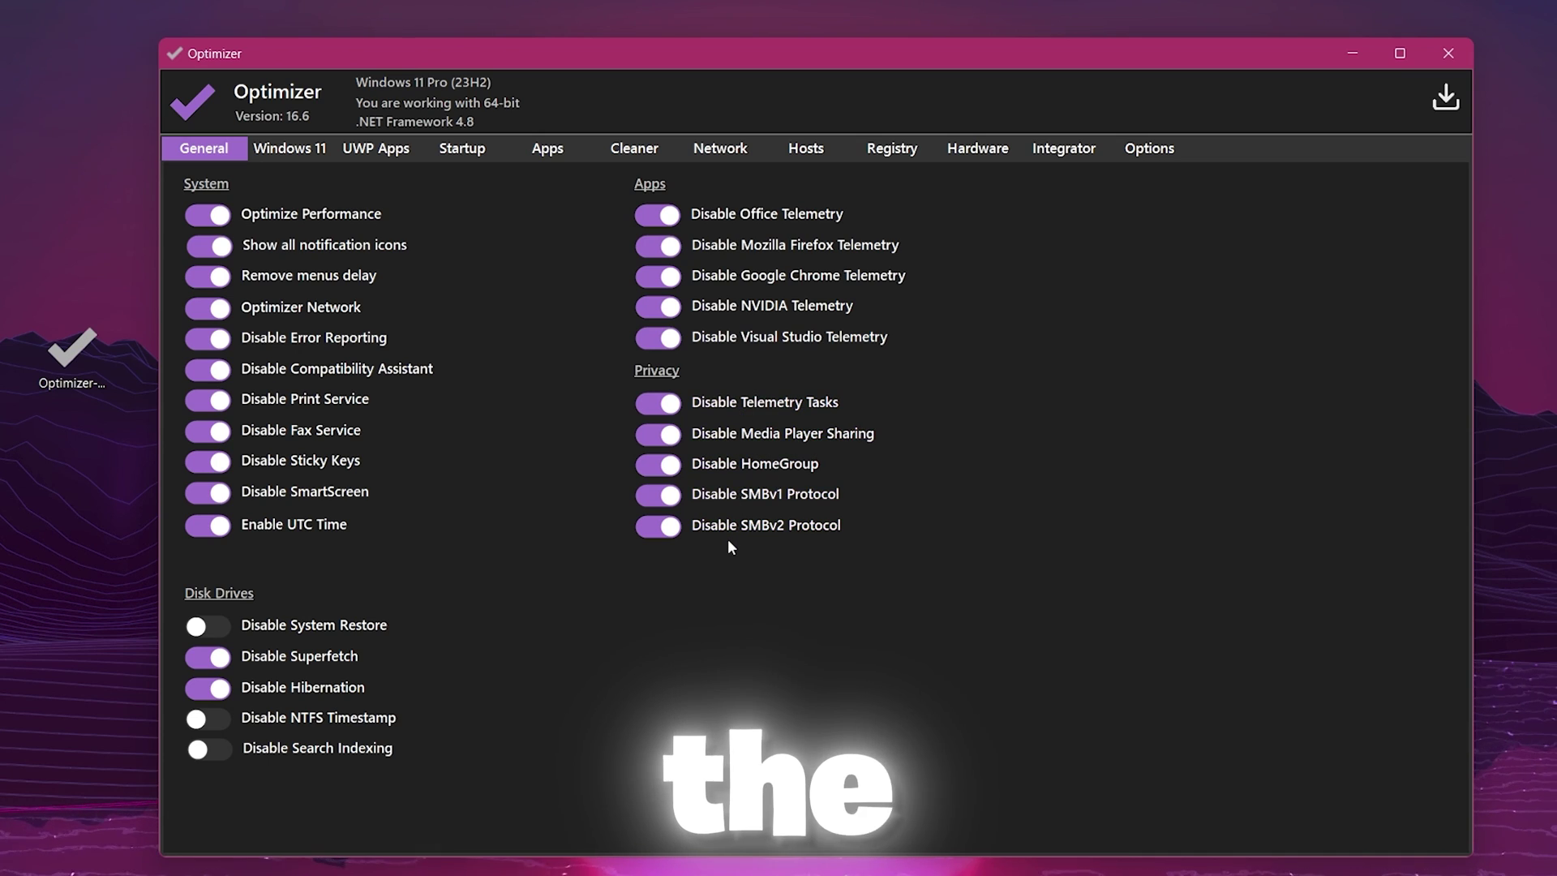
Go from the Windows 11 tweaks page to the list of removable UWP apps
left_click(297, 154)
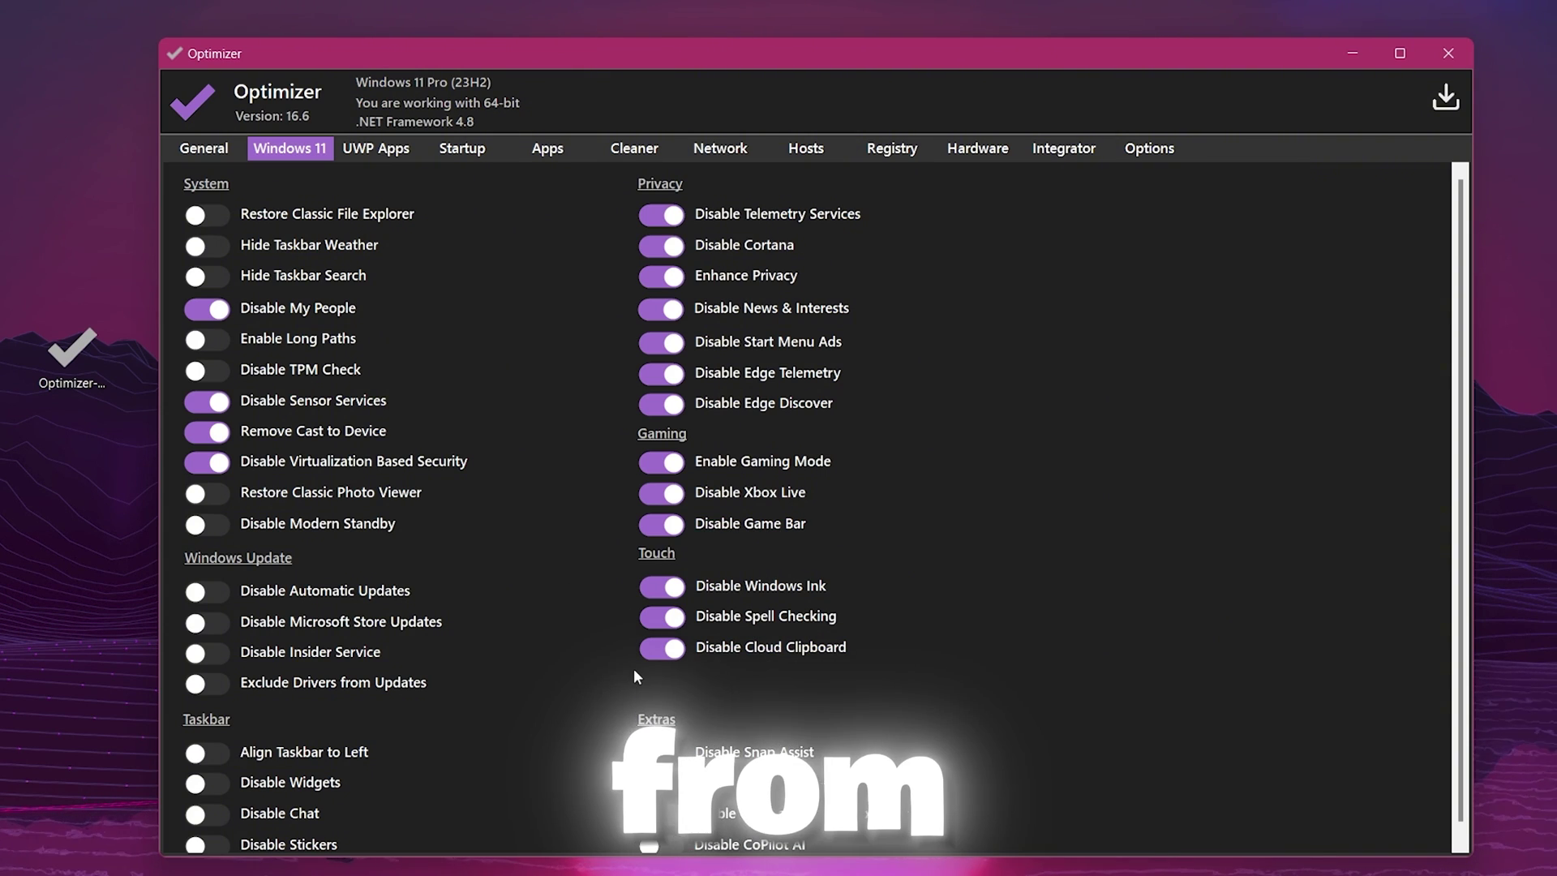
left_click(375, 156)
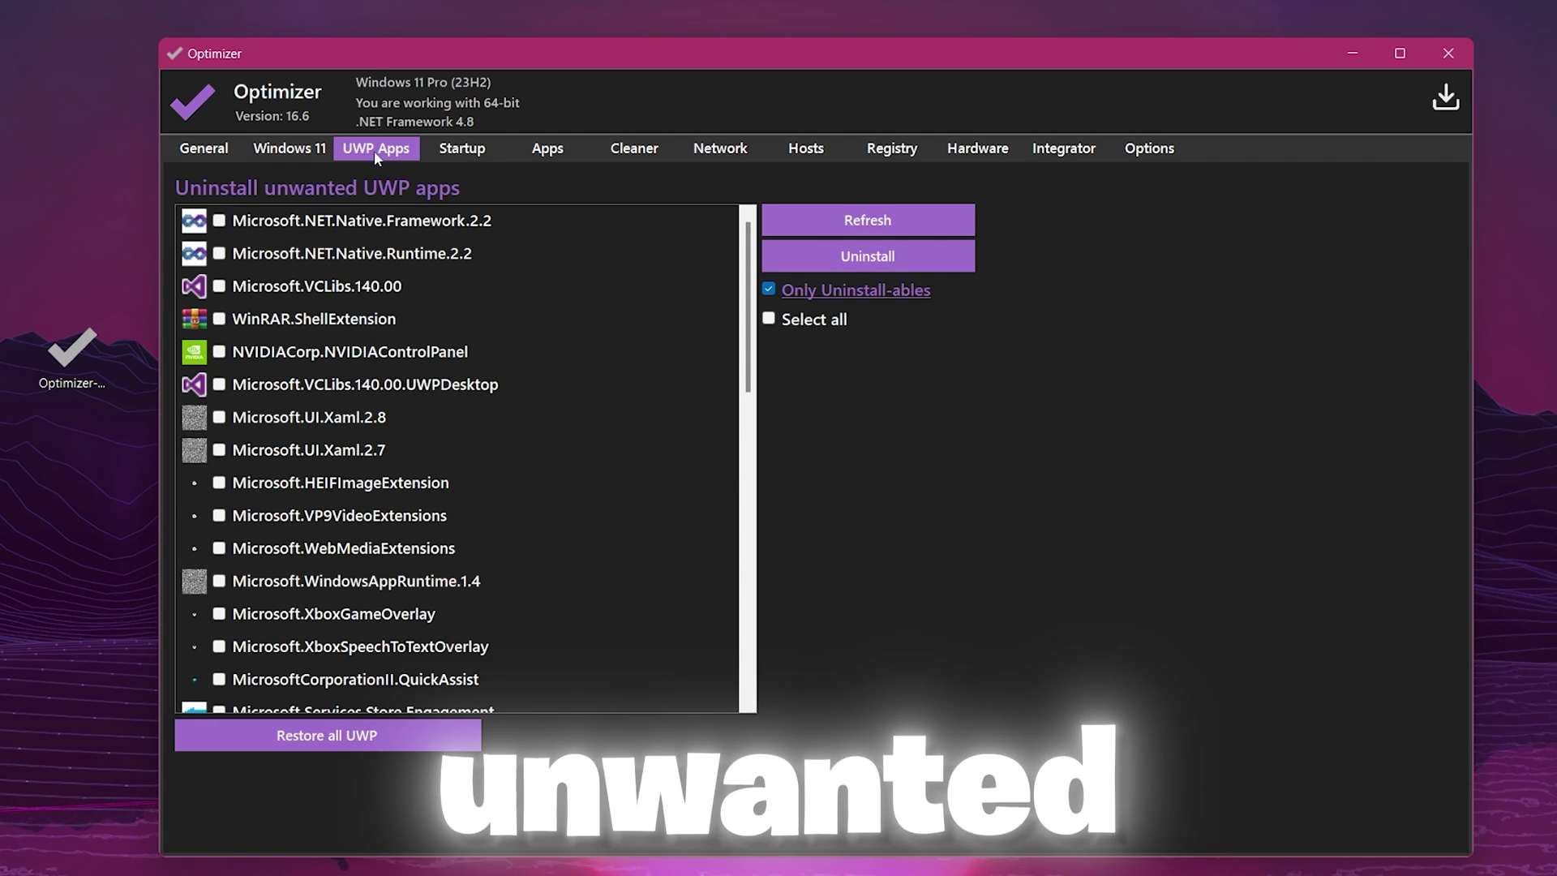
Scroll the UWP apps list, then view the Startup, Apps and Cleaner pages in turn
scroll(498, 433, "down", 10)
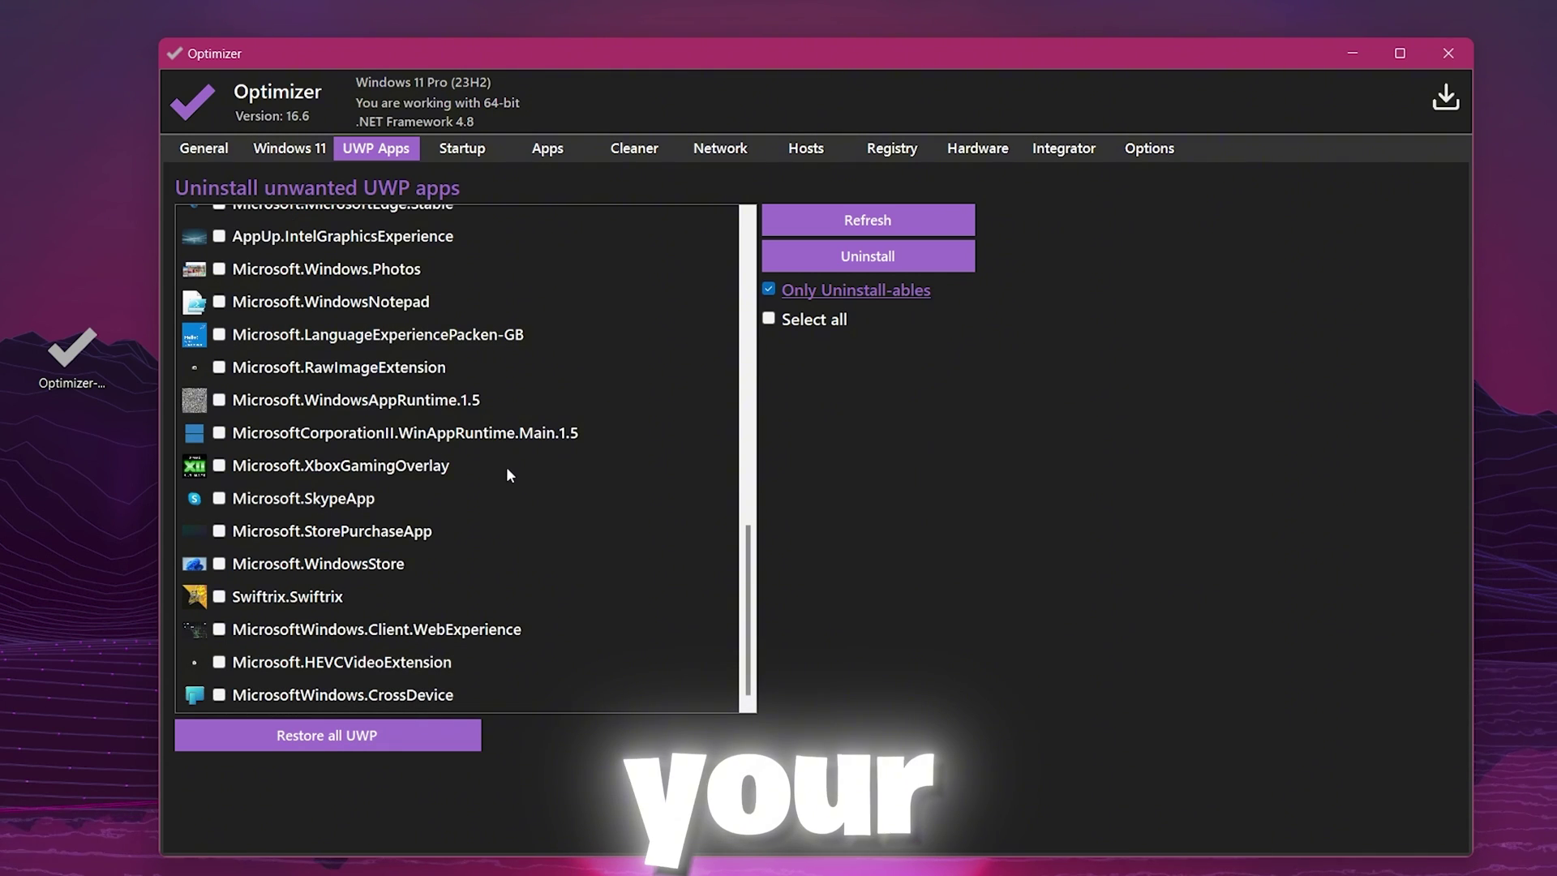
scroll(511, 478, "up", 2)
scroll(519, 495, "up", 3)
scroll(529, 493, "up", 4)
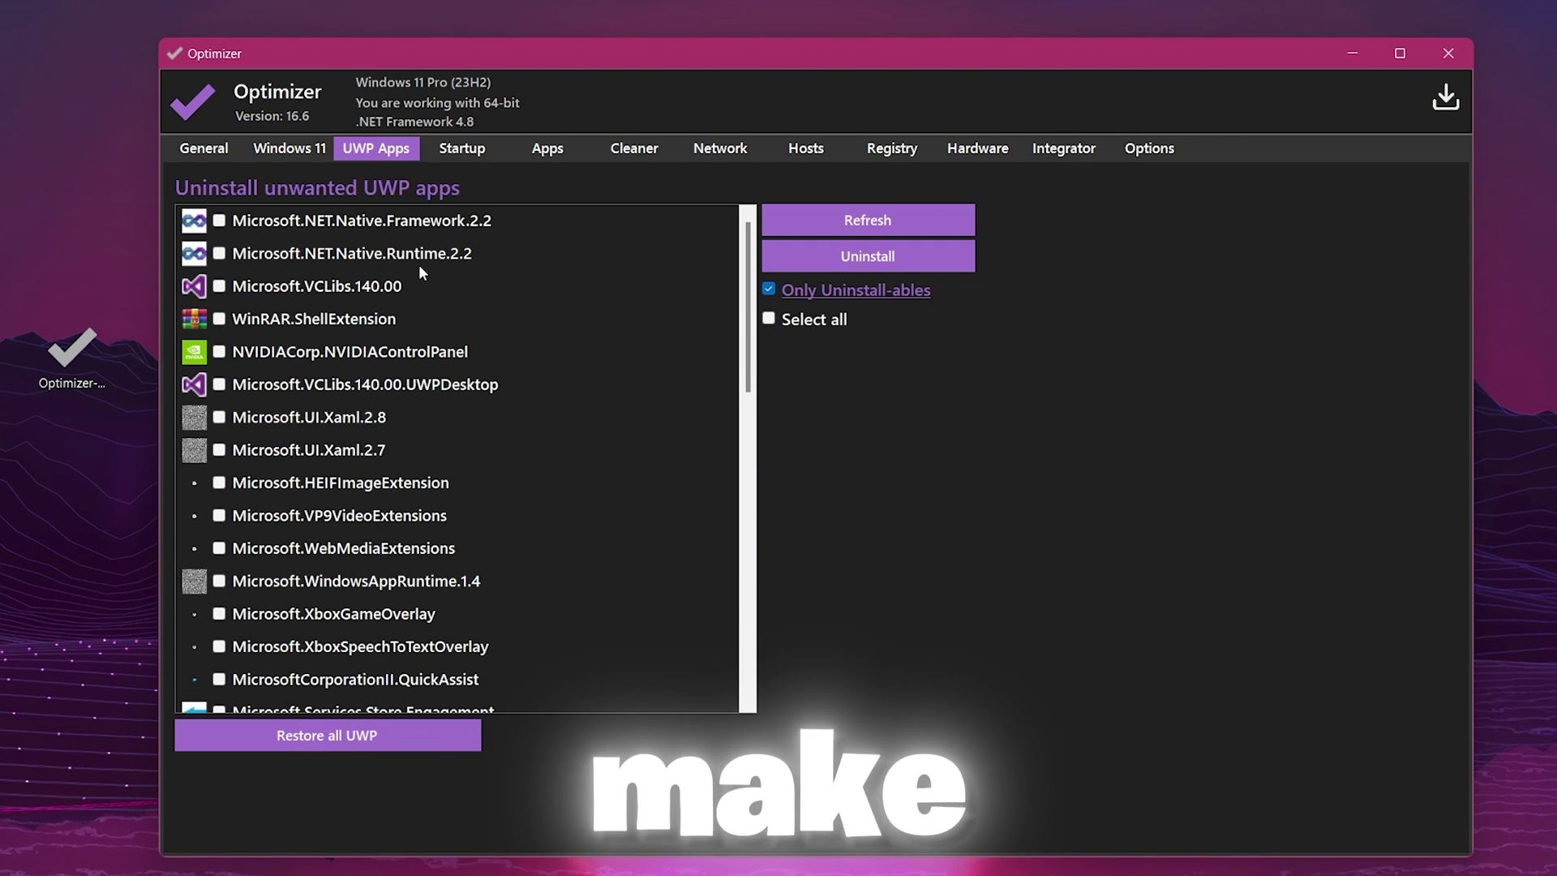
left_click(478, 146)
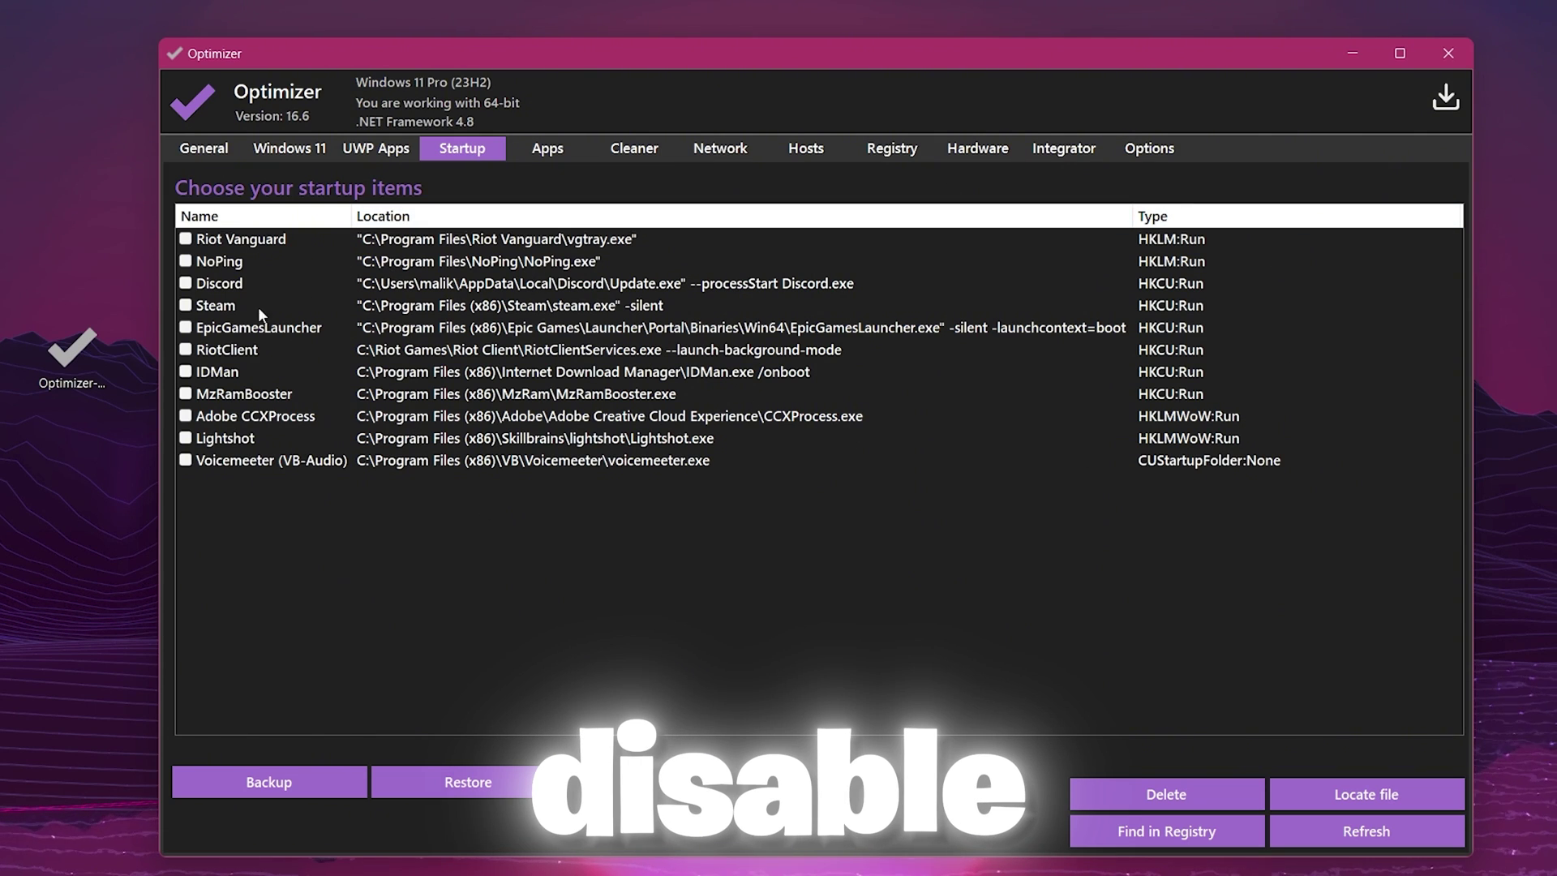
left_click(537, 151)
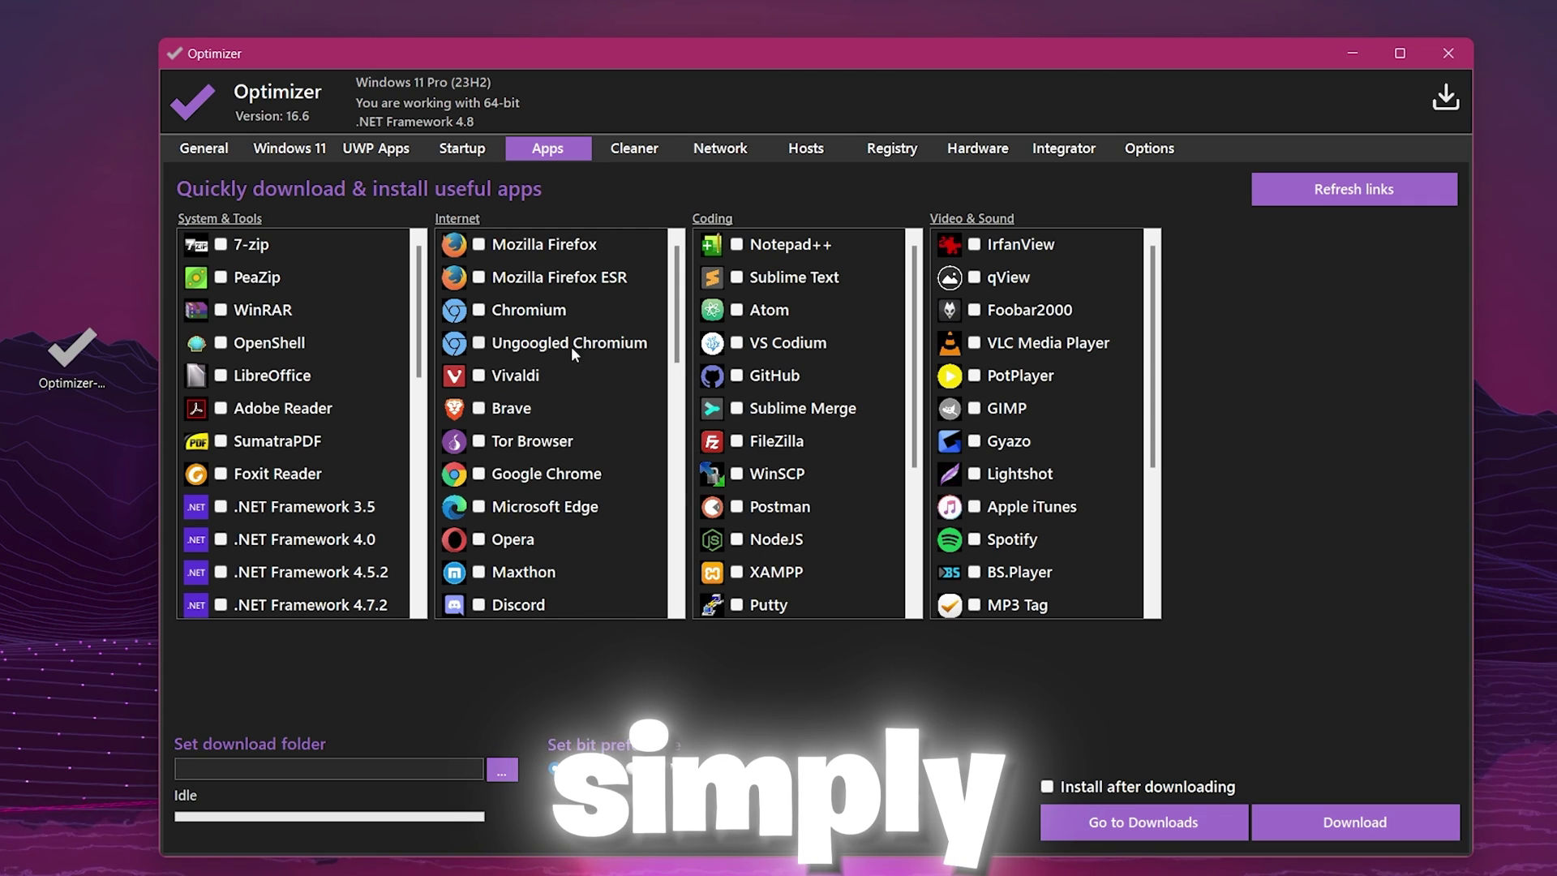
left_click(635, 151)
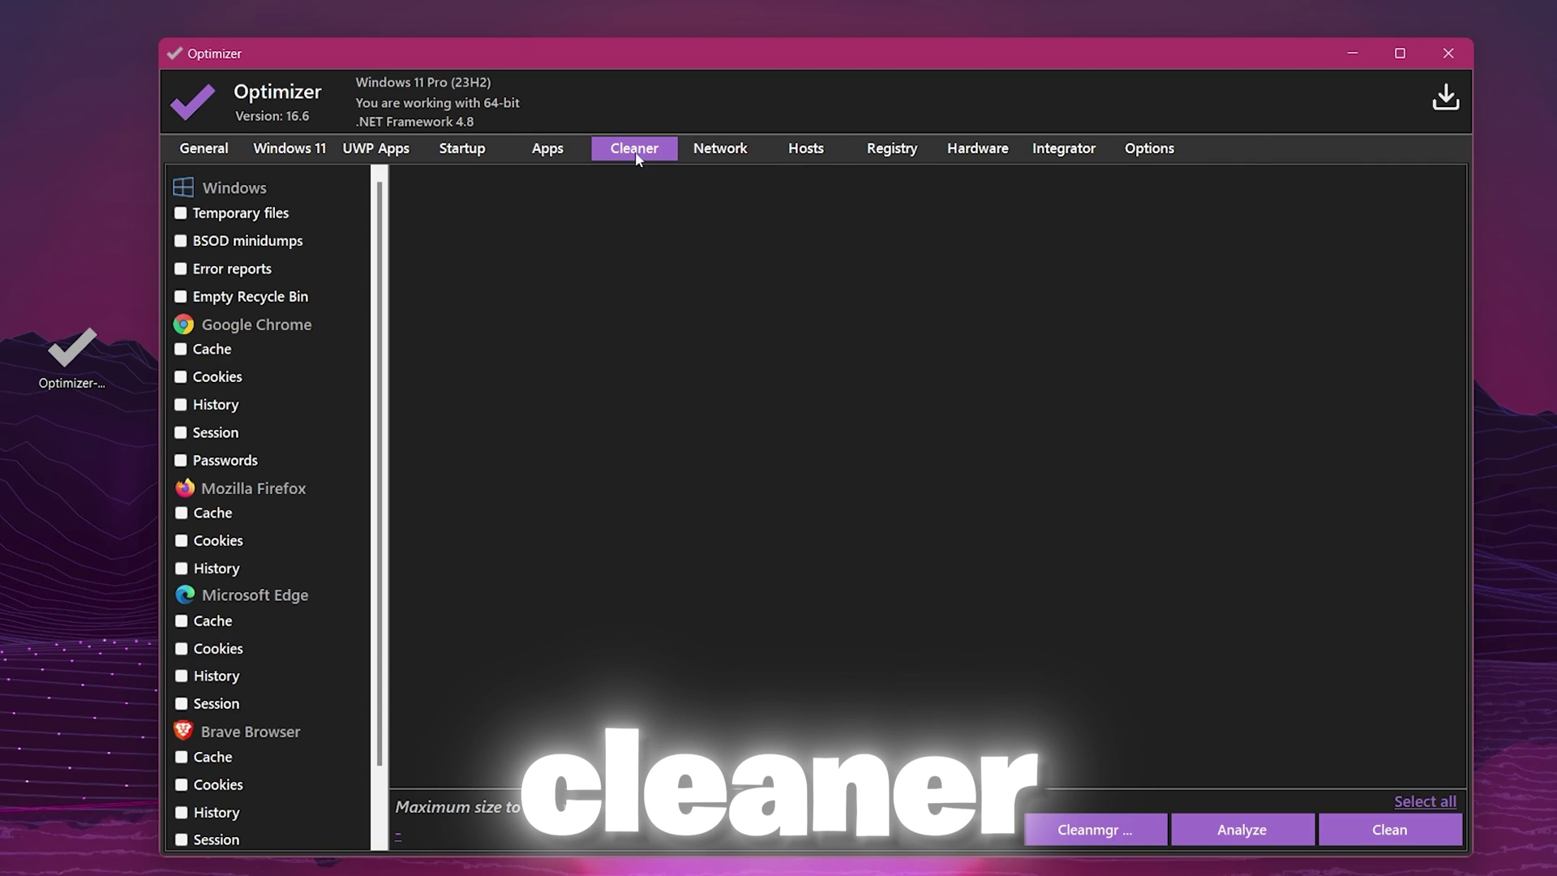
Analyze and clean temporary files, BSOD minidumps, error reports and Recycle Bin, freeing 173.1 MB
left_click(182, 216)
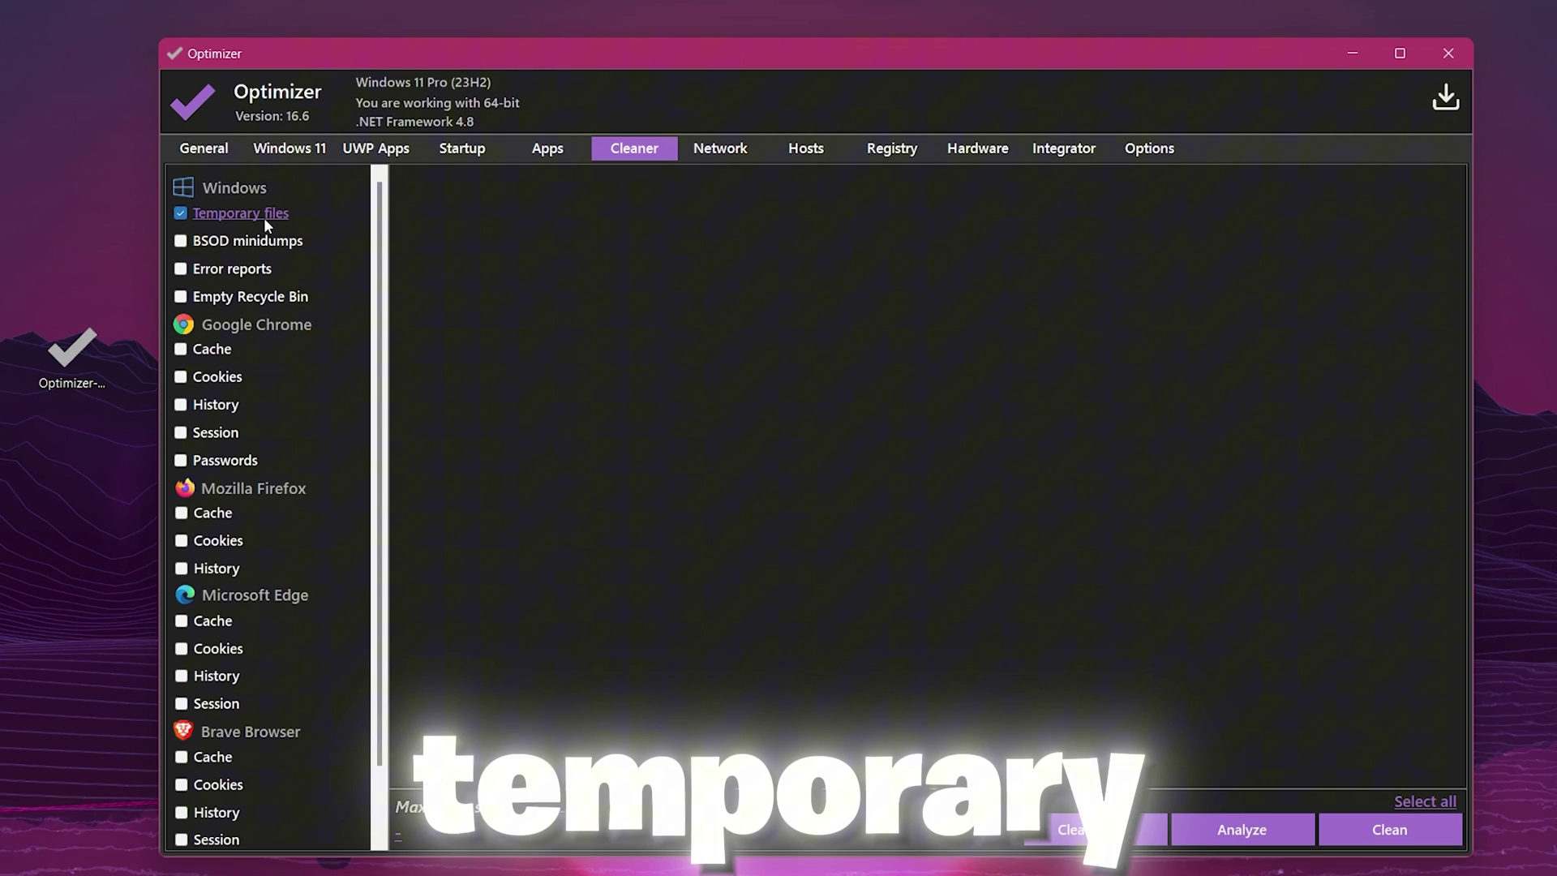
left_click(191, 241)
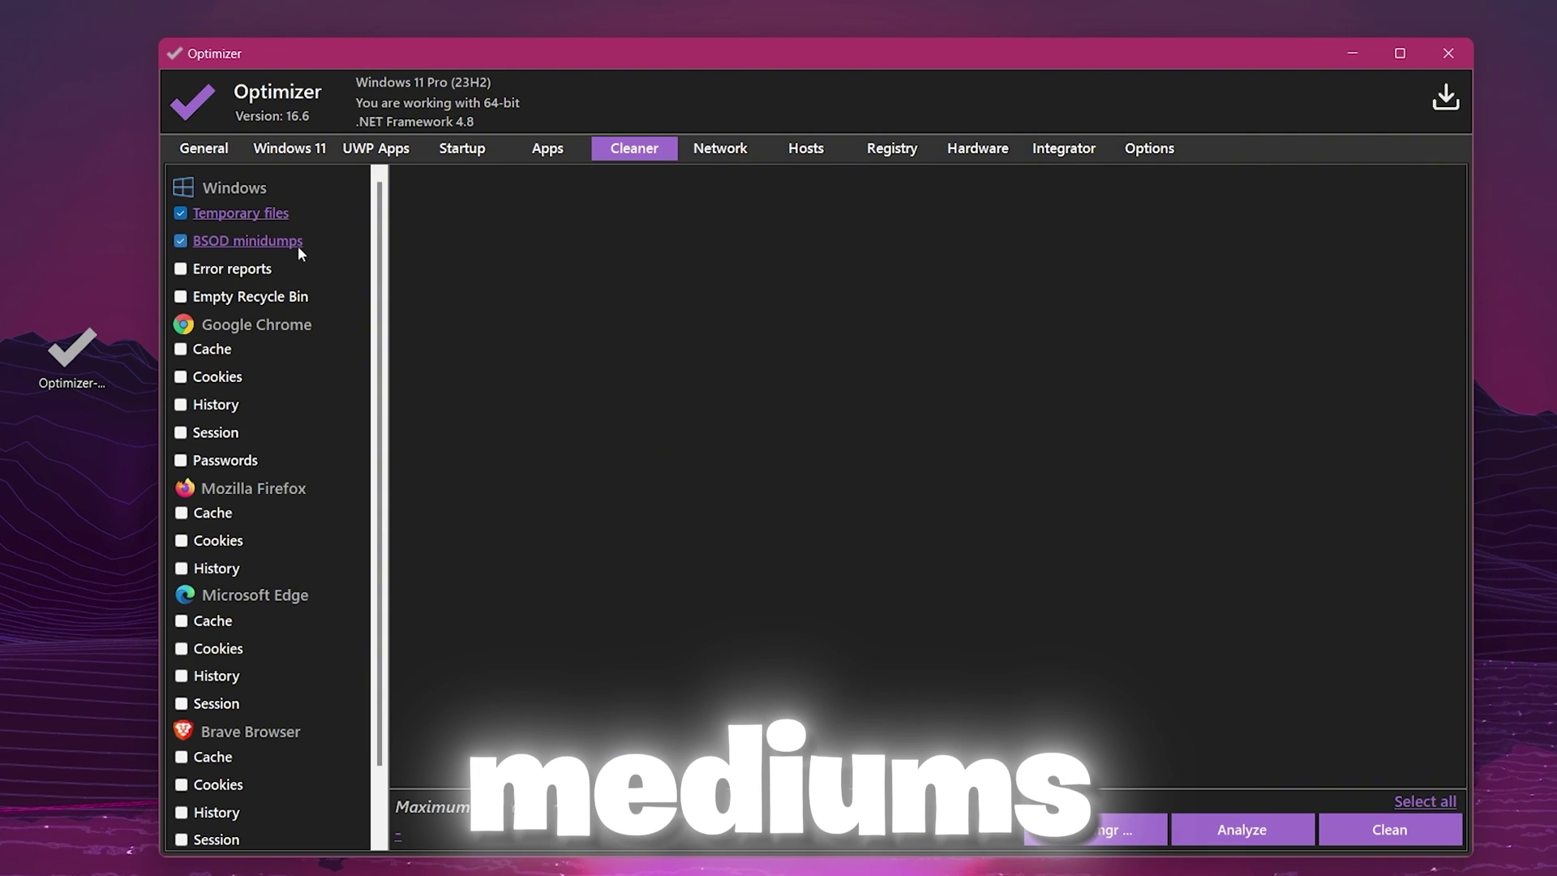
left_click(238, 272)
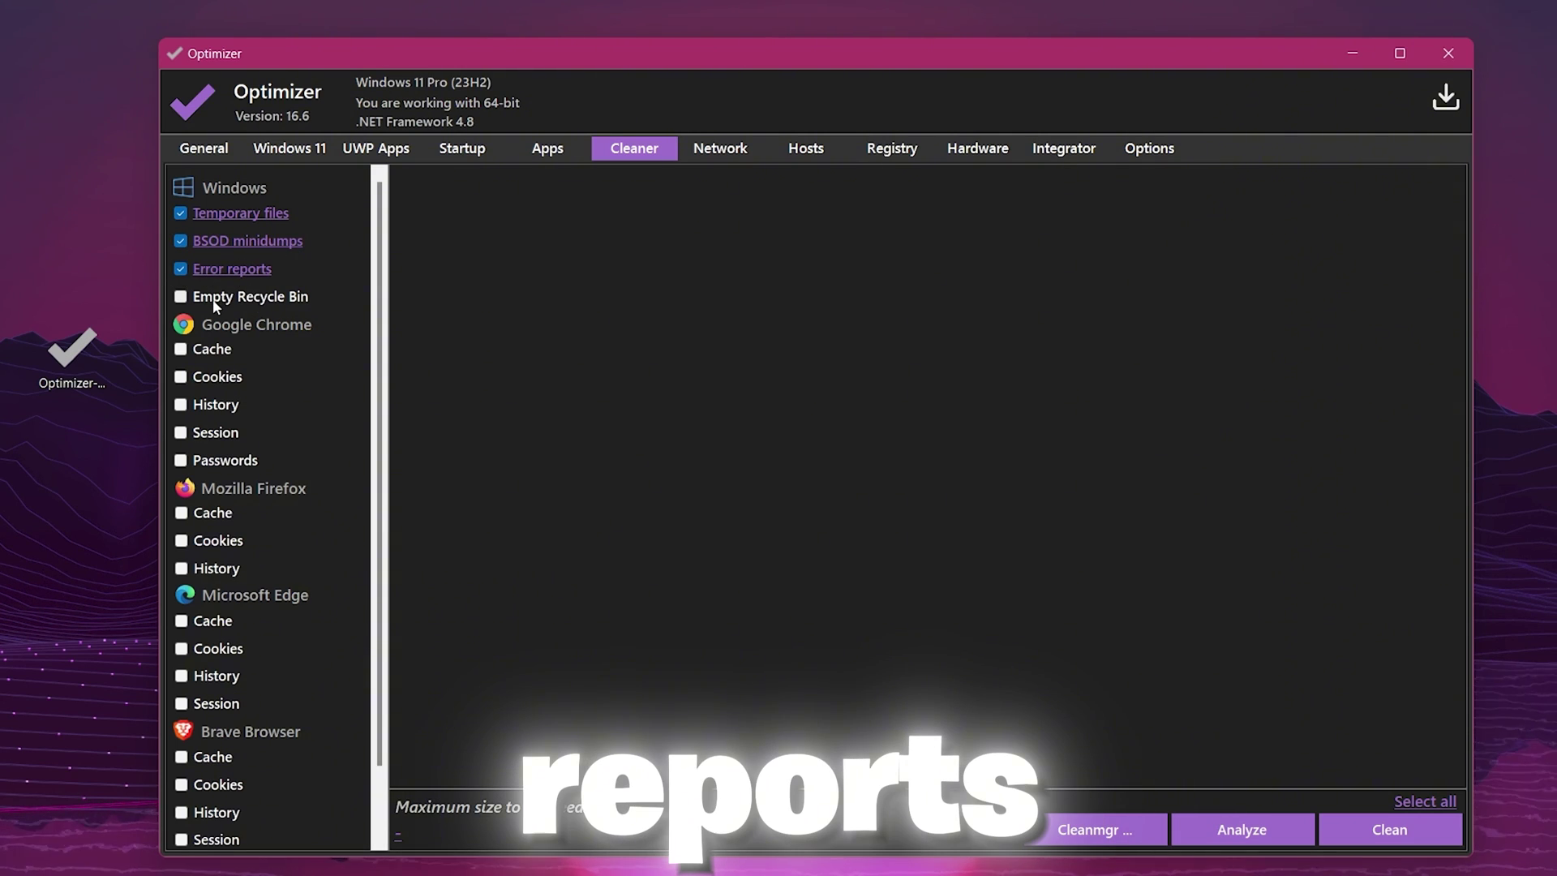
left_click(212, 298)
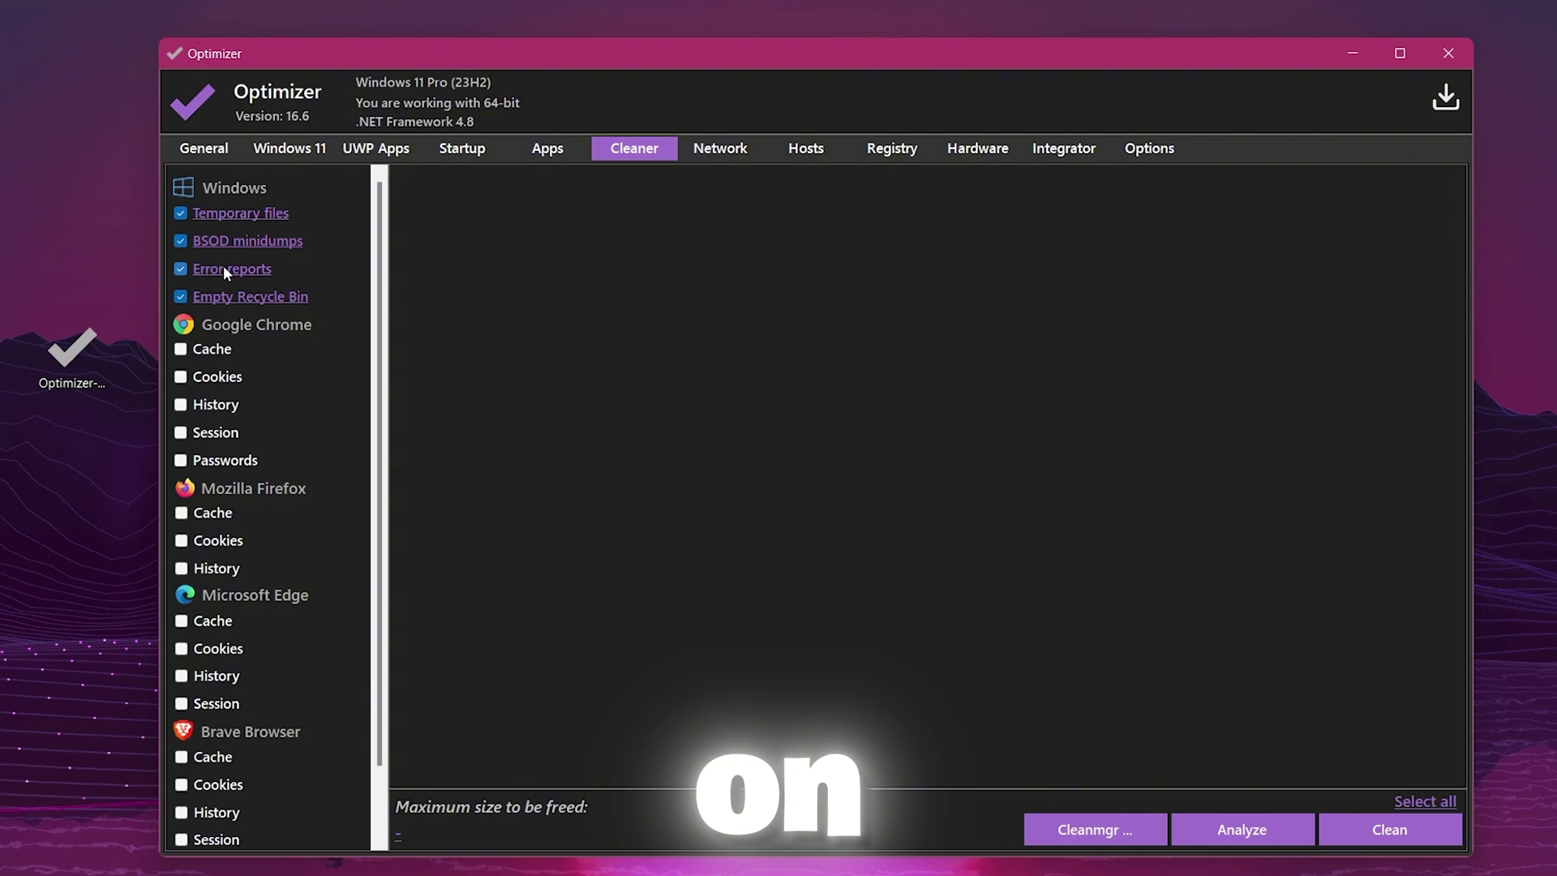
left_click(1245, 830)
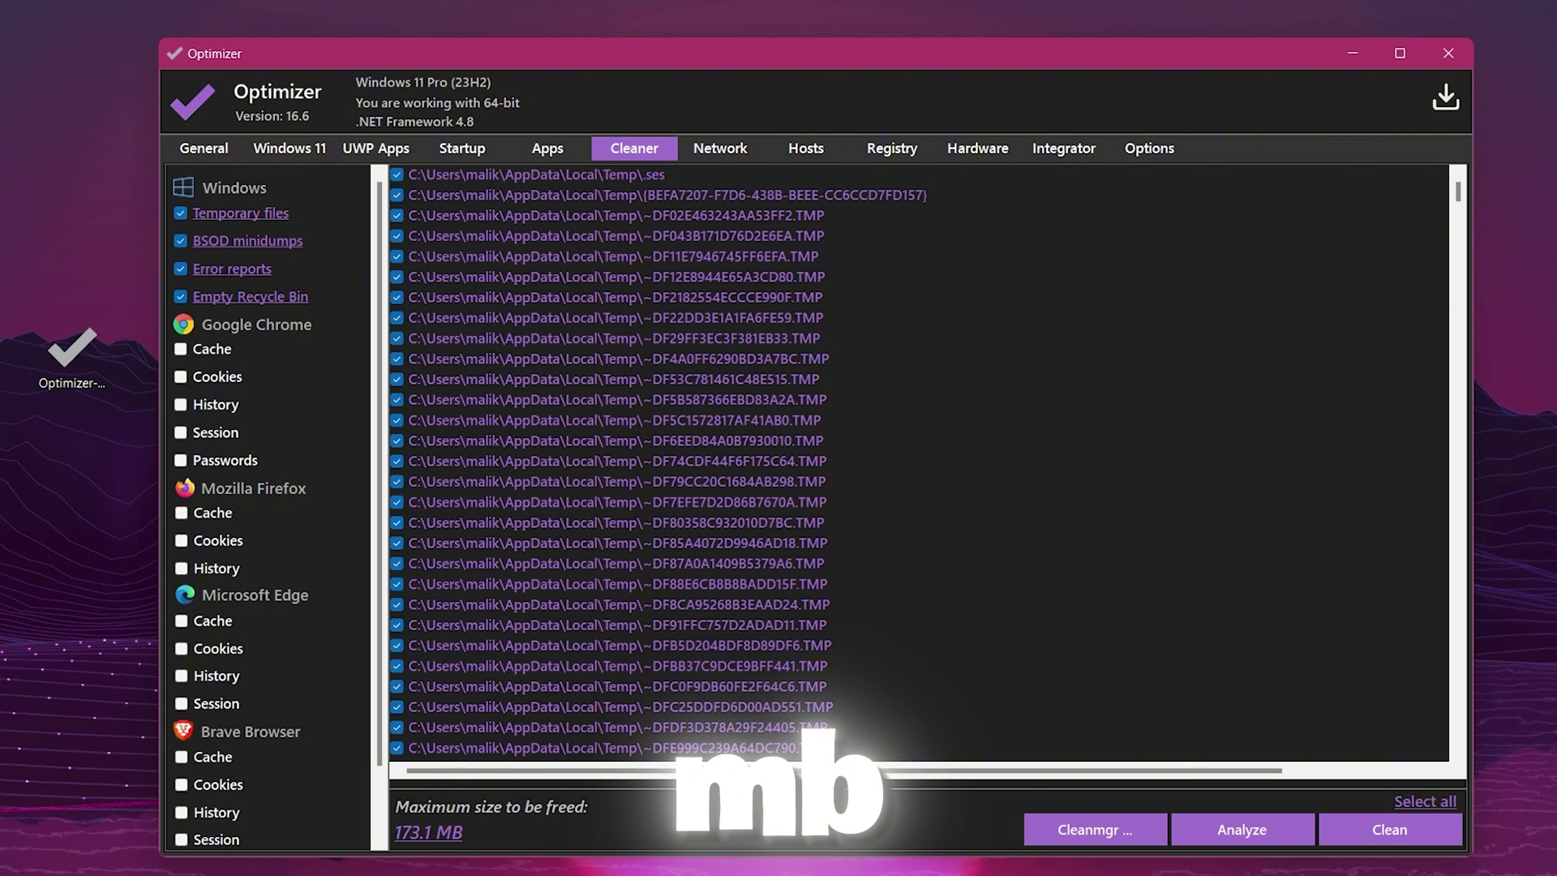
left_click(1411, 831)
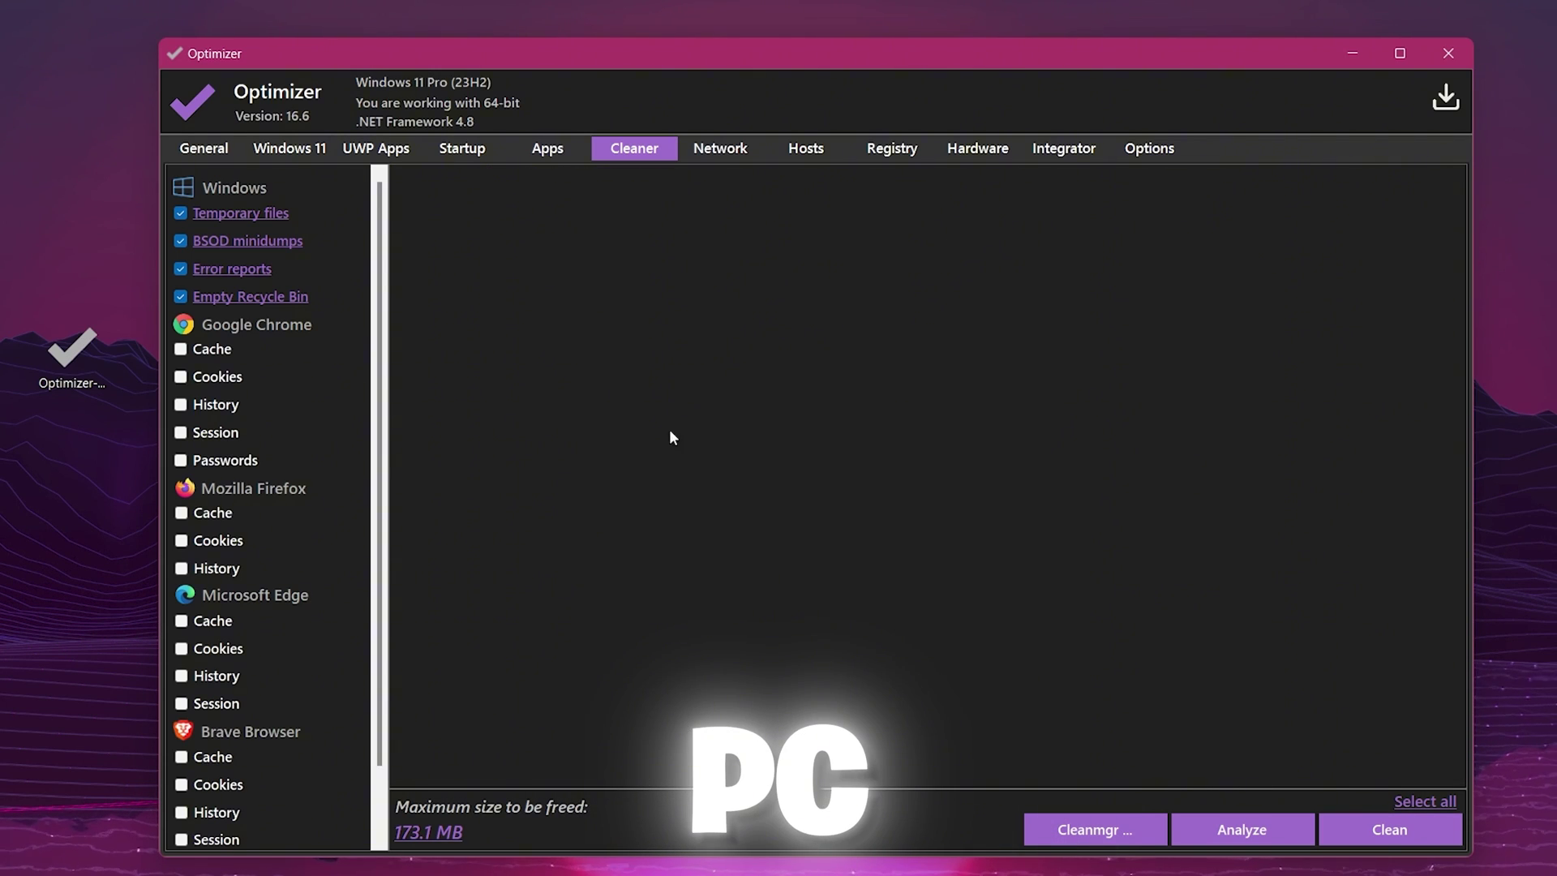
left_click(720, 148)
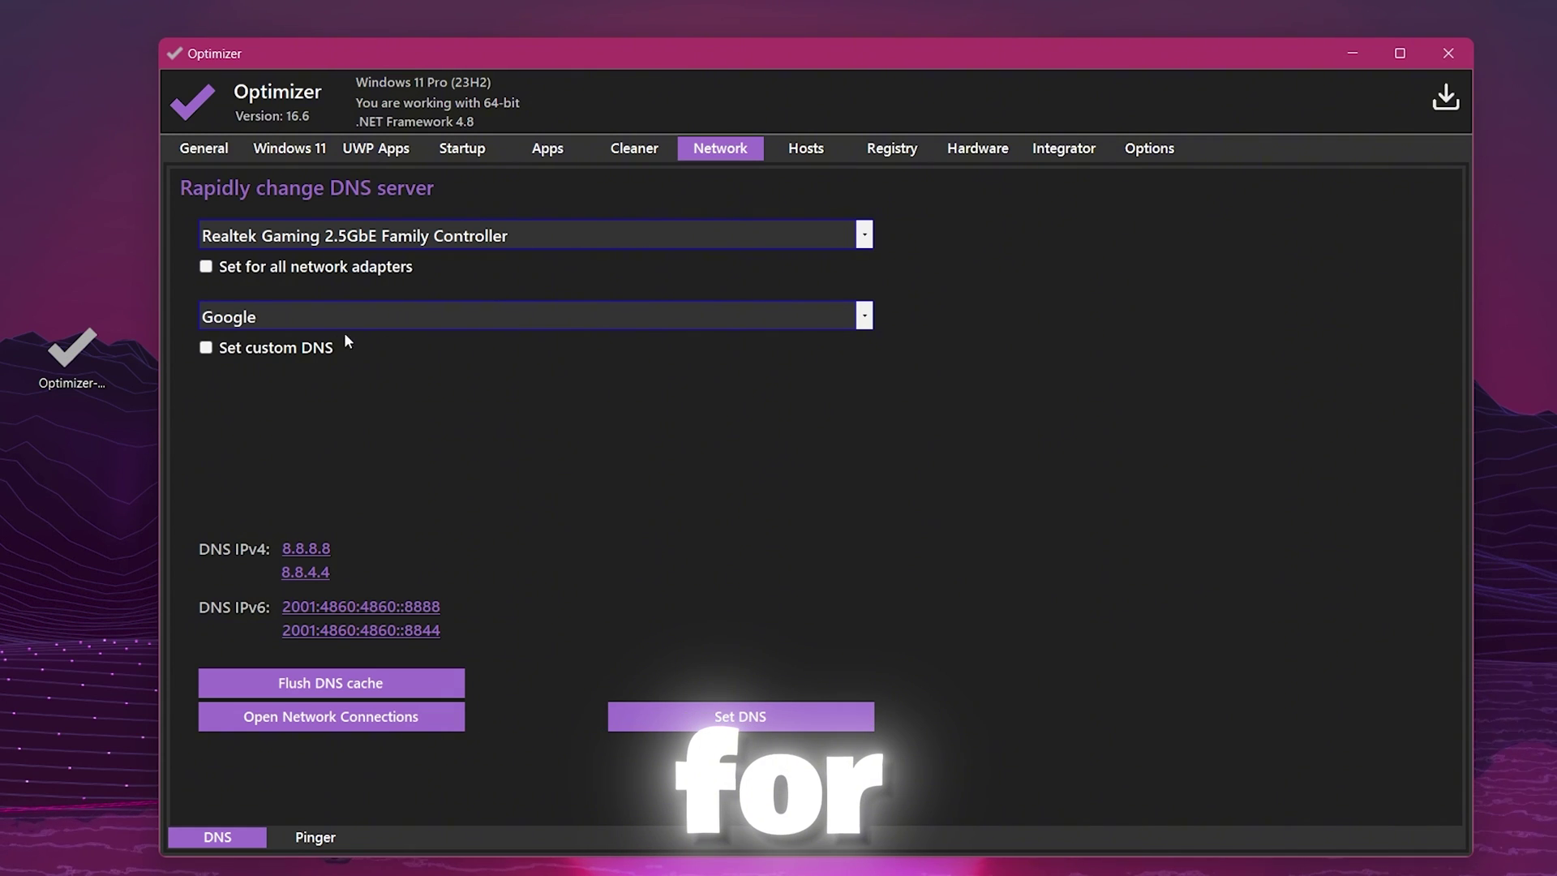
Set Google as the Realtek adapter's DNS server, then close Optimizer
left_click(864, 315)
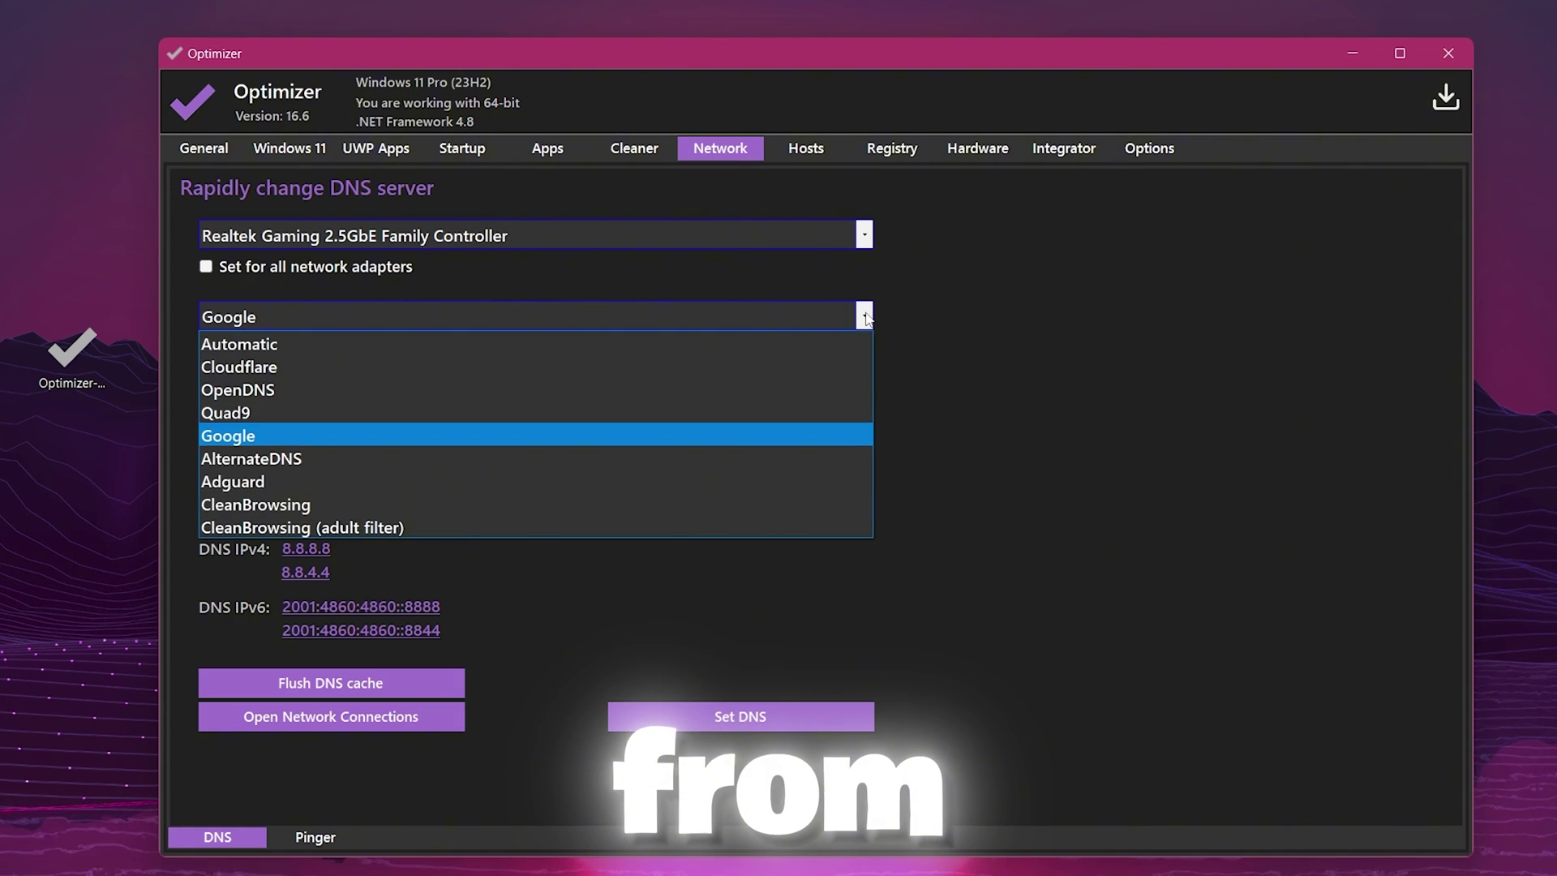
left_click(354, 438)
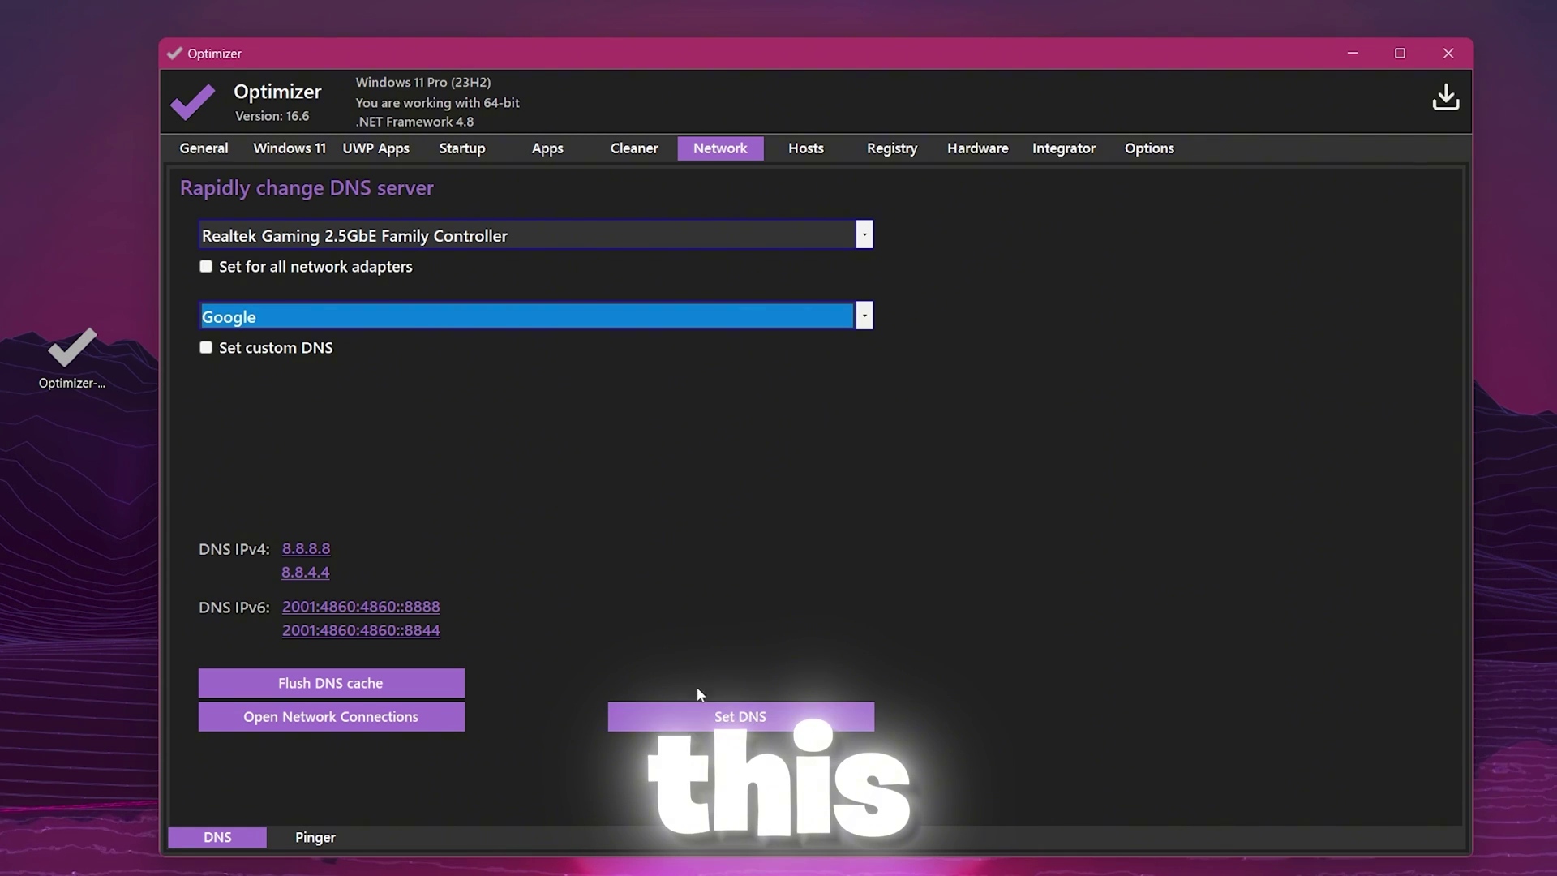
left_click(738, 720)
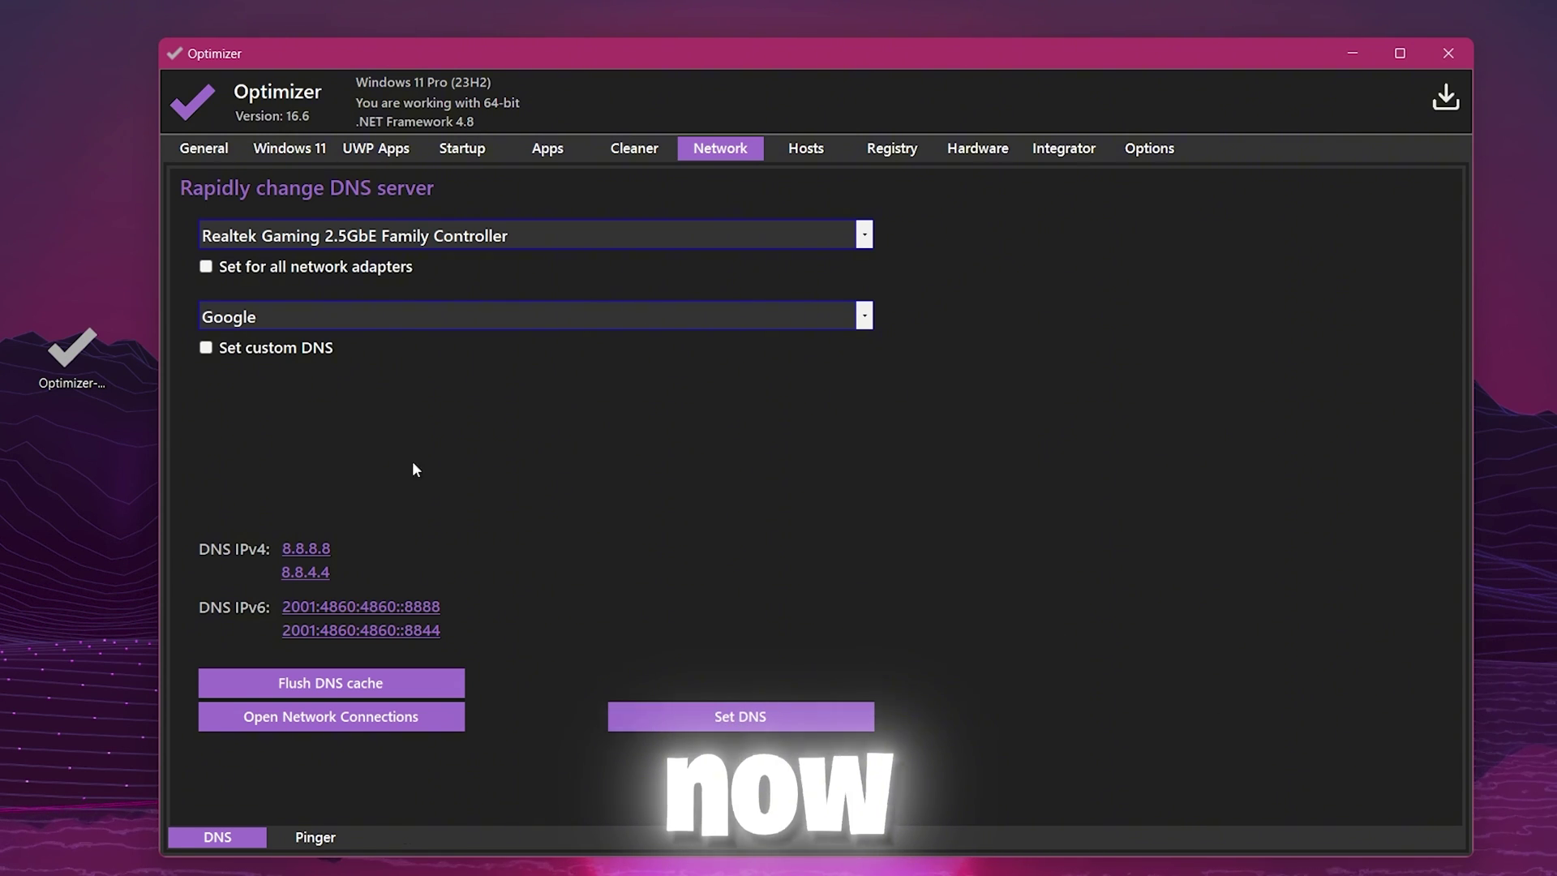
left_click(1447, 51)
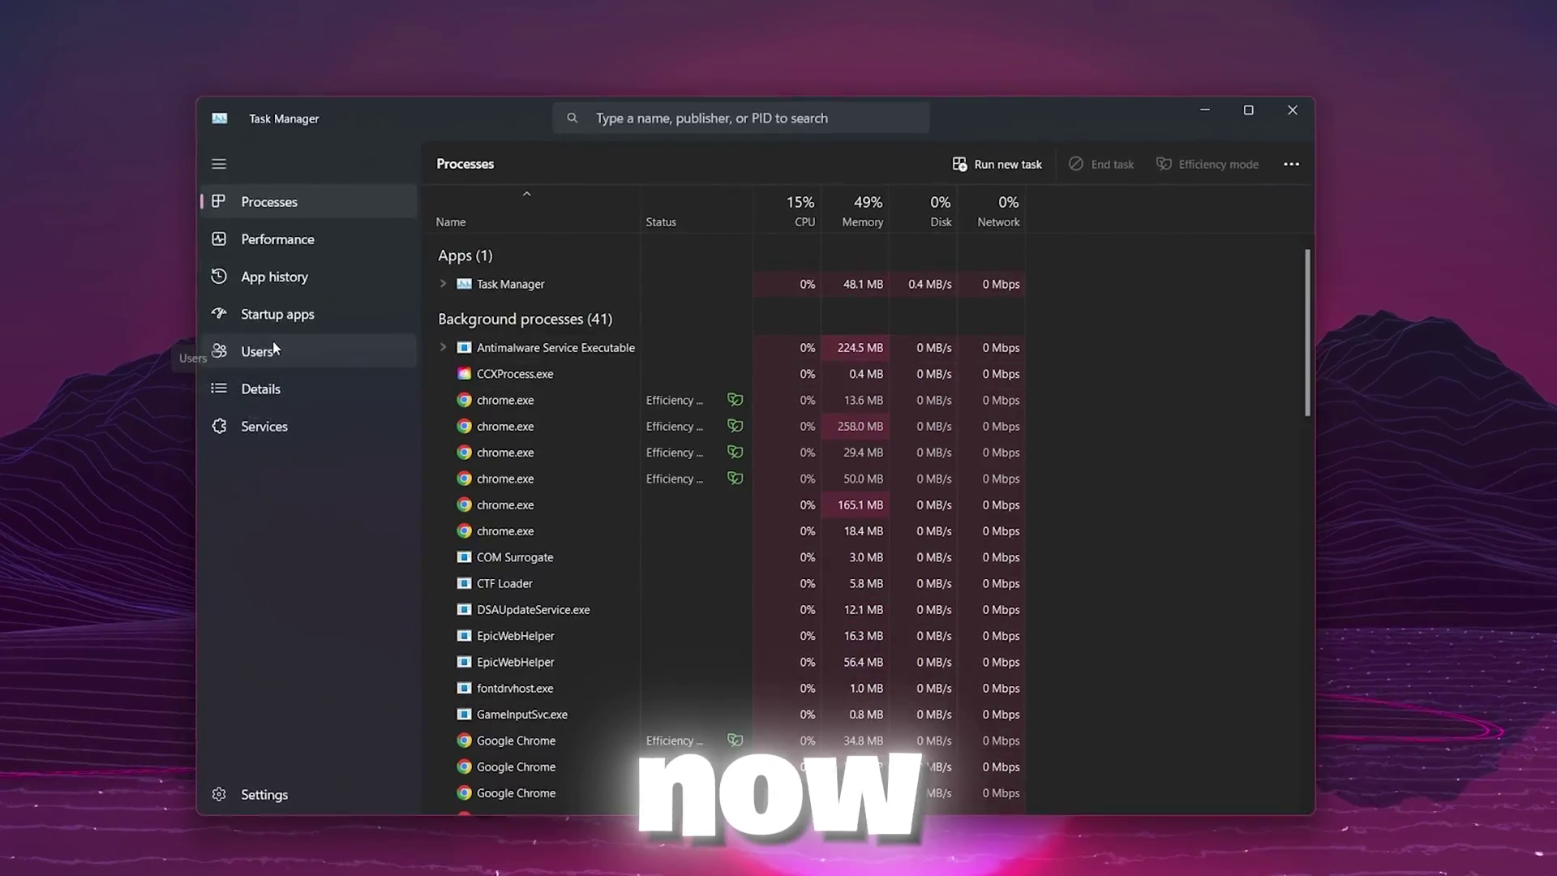
Show Task Manager's Startup apps, with steam.exe and Update.exe disabled
left_click(247, 316)
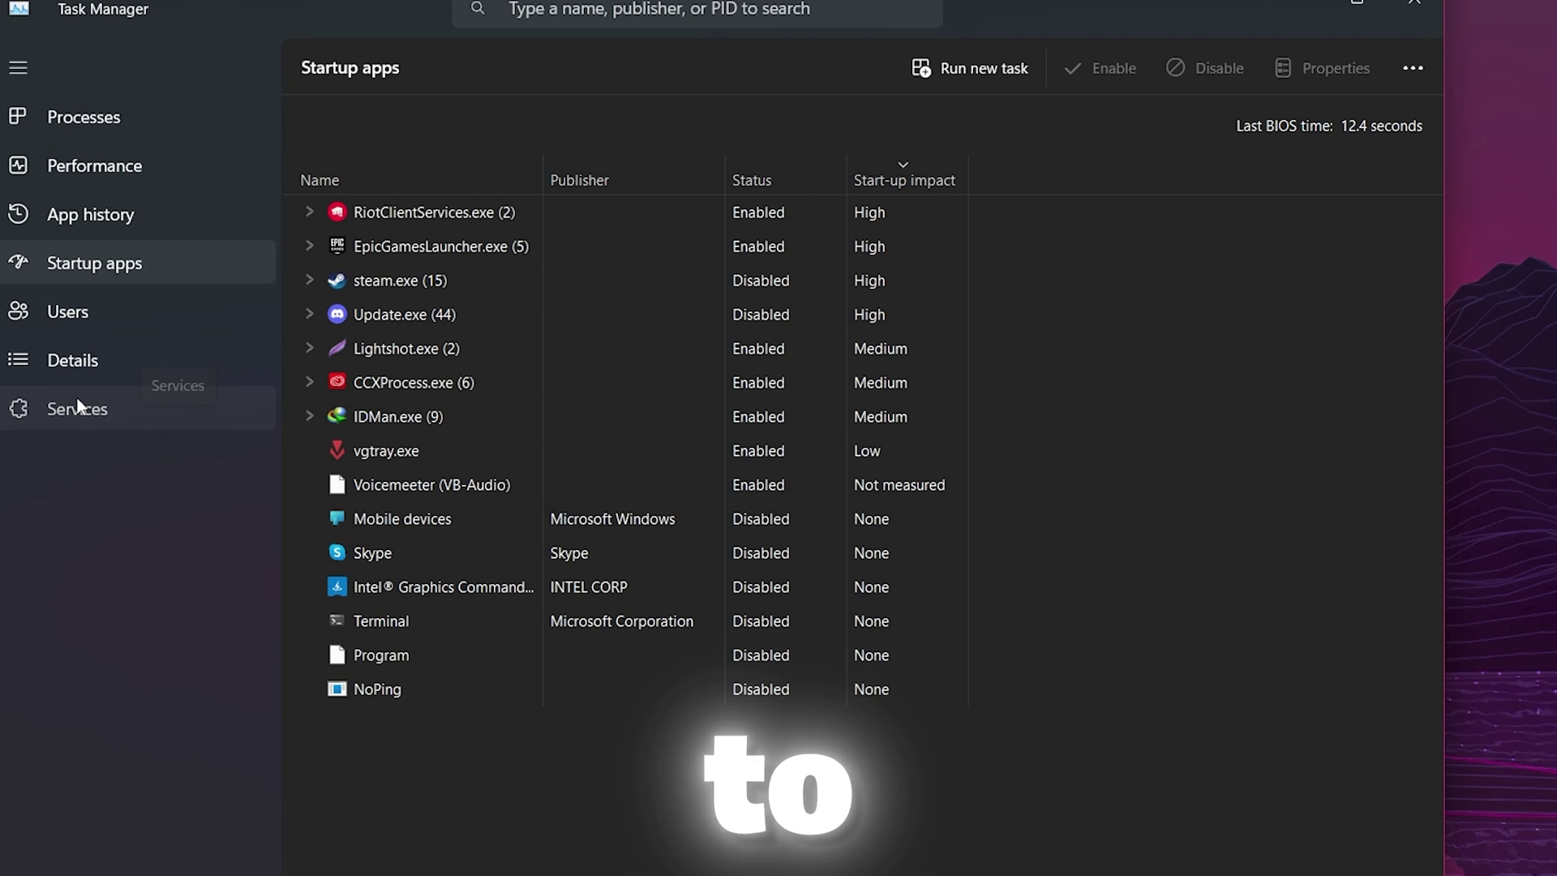
Show the Services list, including Windows Audio (Audiosrv), with Running or Stopped status
left_click(79, 405)
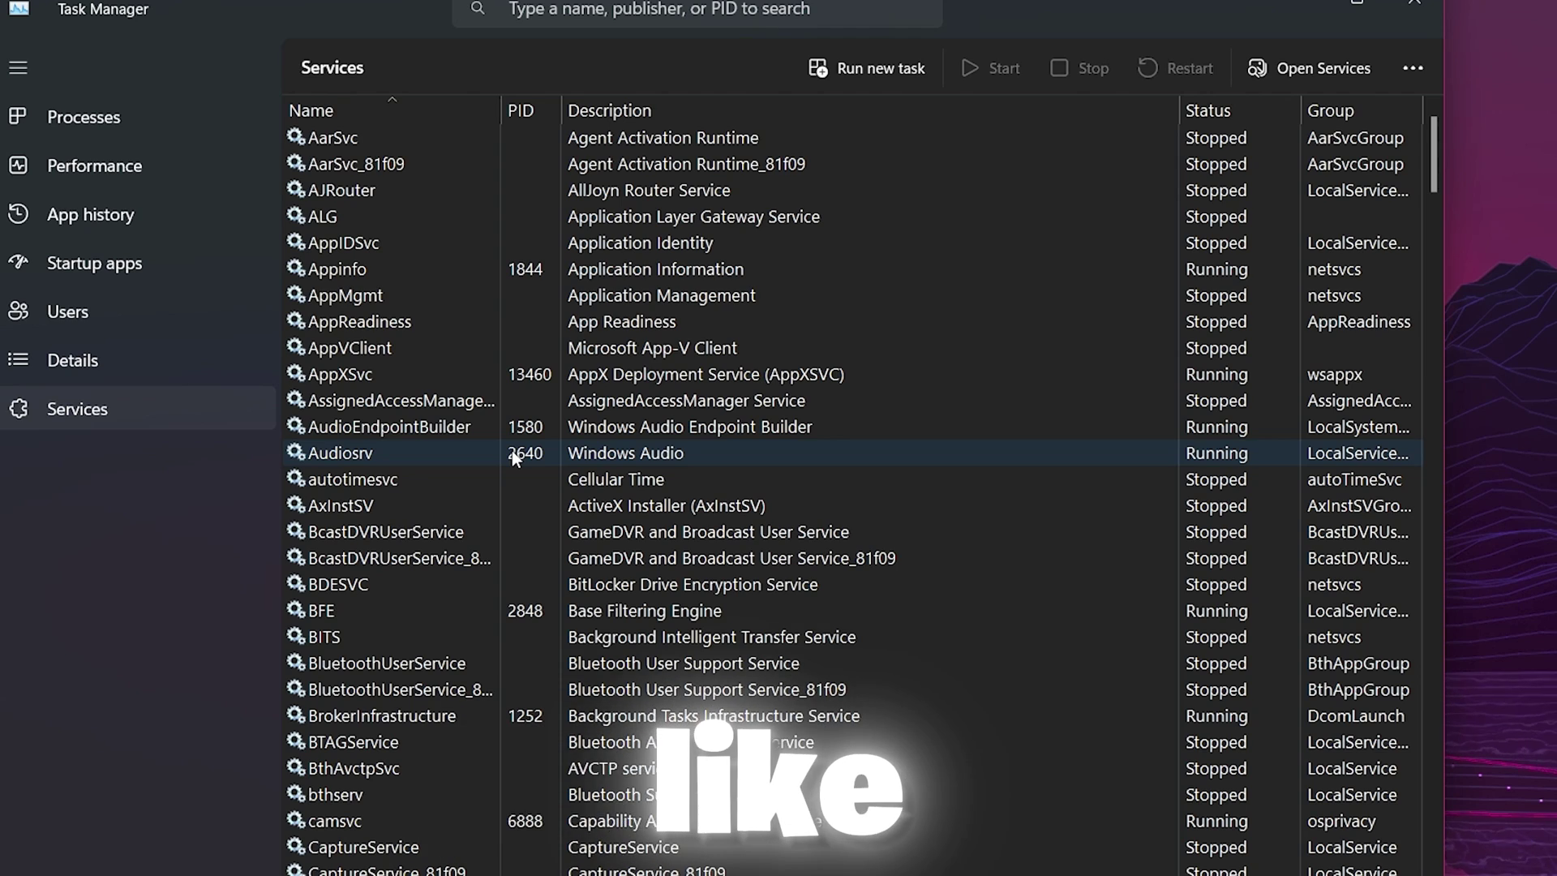
key("w")
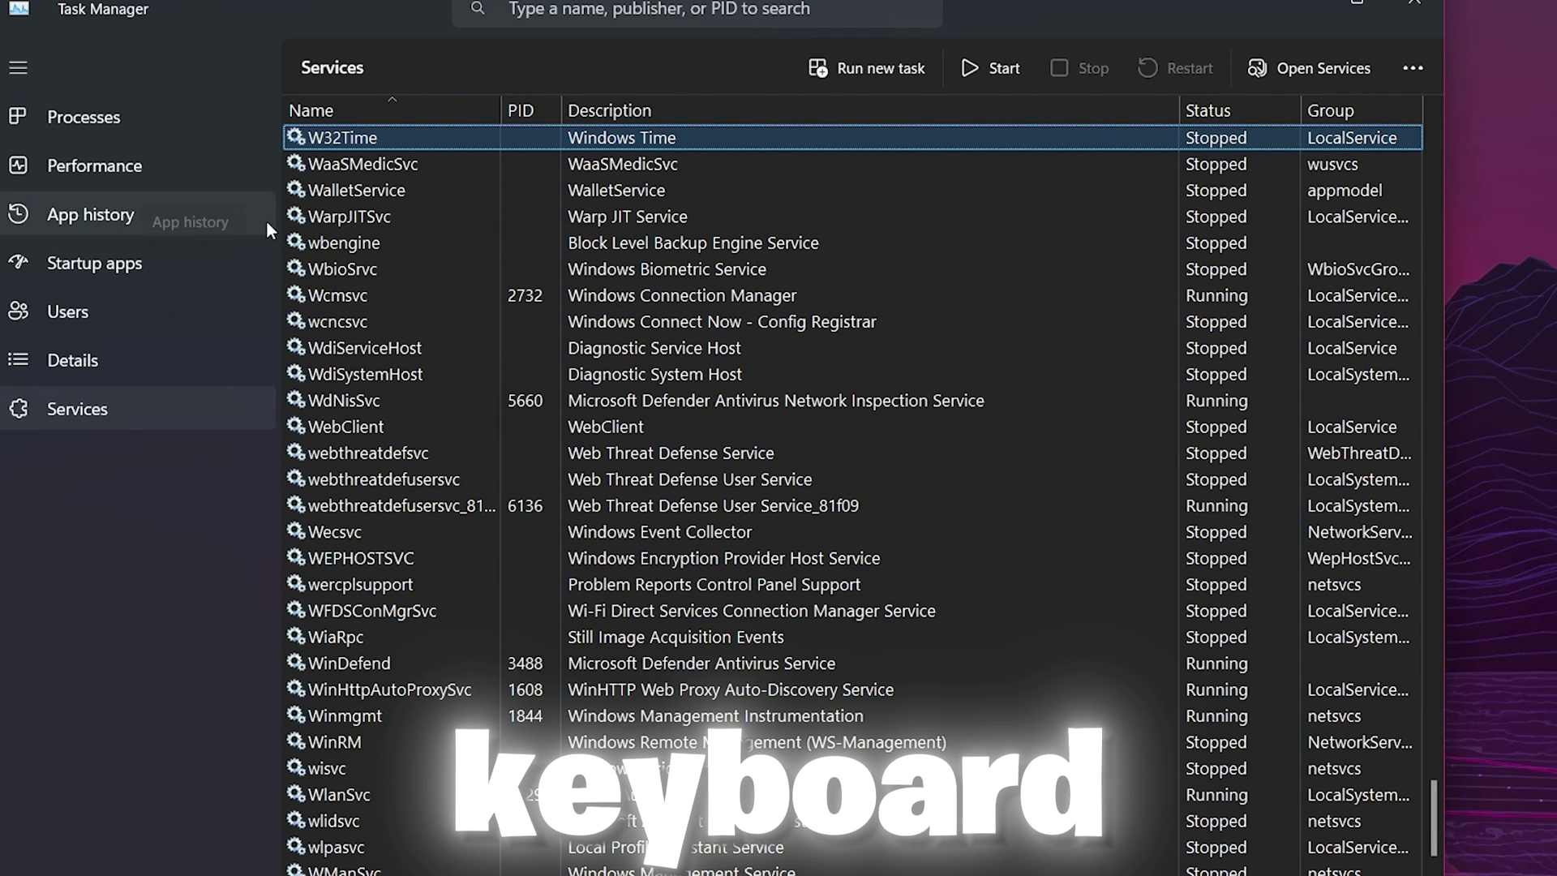
right_click(358, 190)
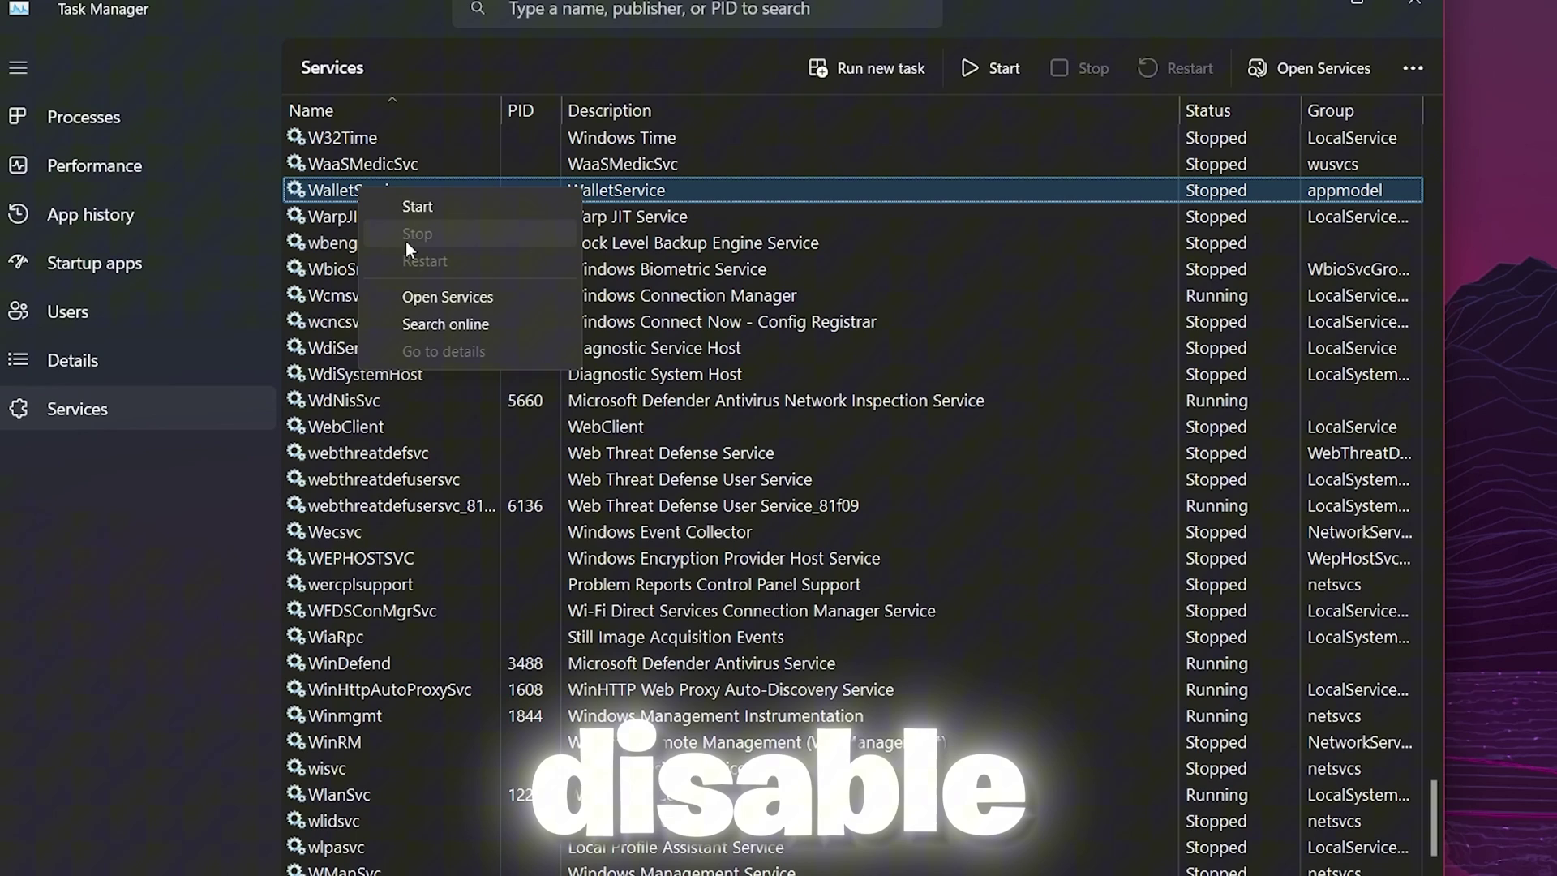
left_click(327, 269)
key("s")
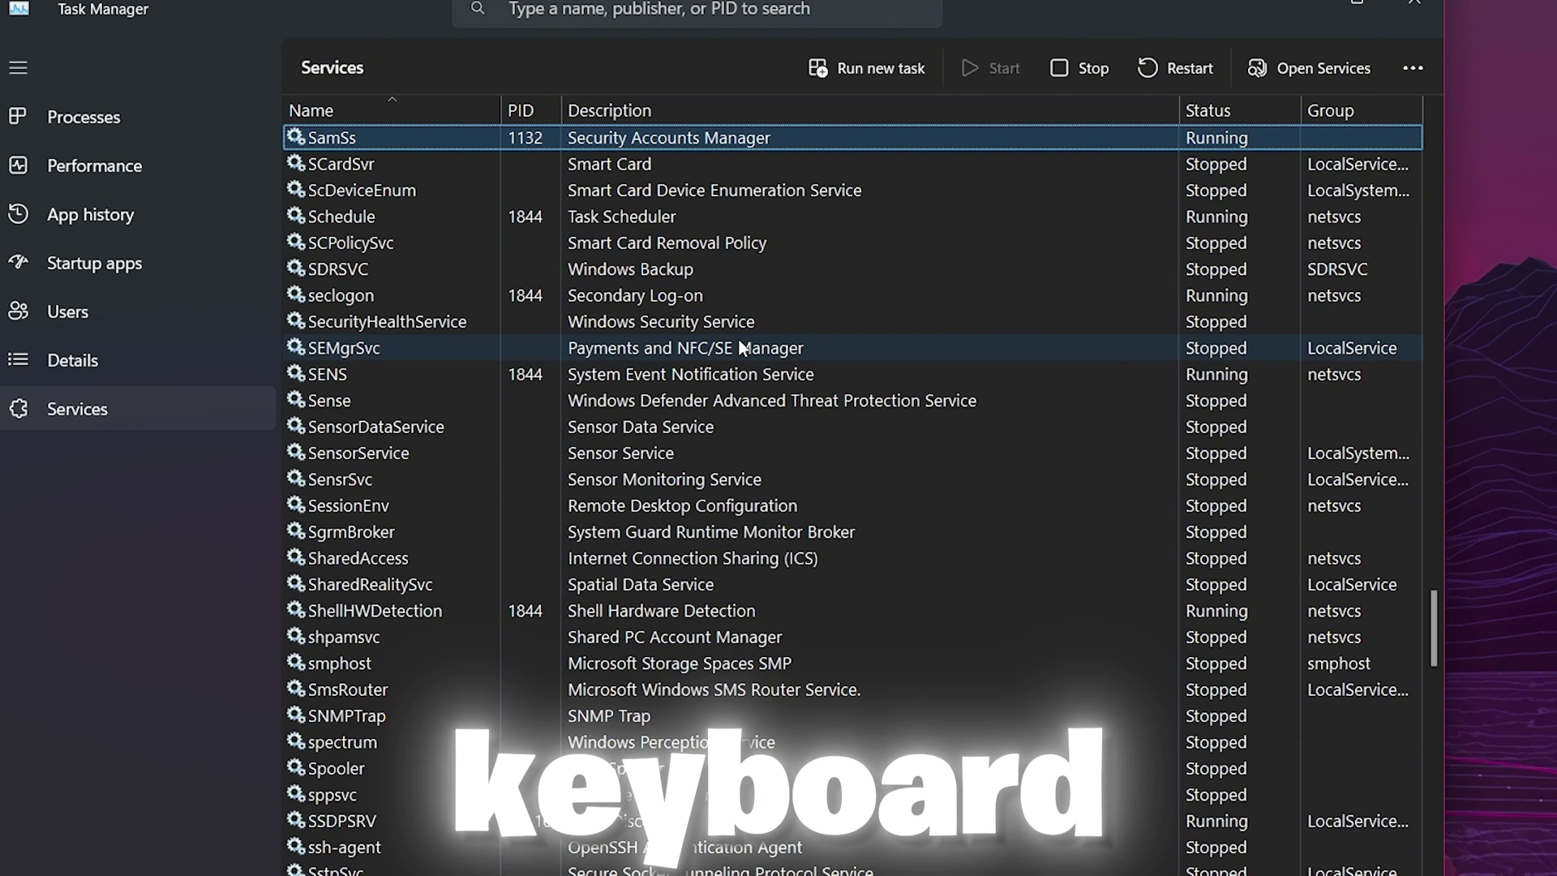
scroll(543, 511, "down", 2)
scroll(553, 559, "down", 2)
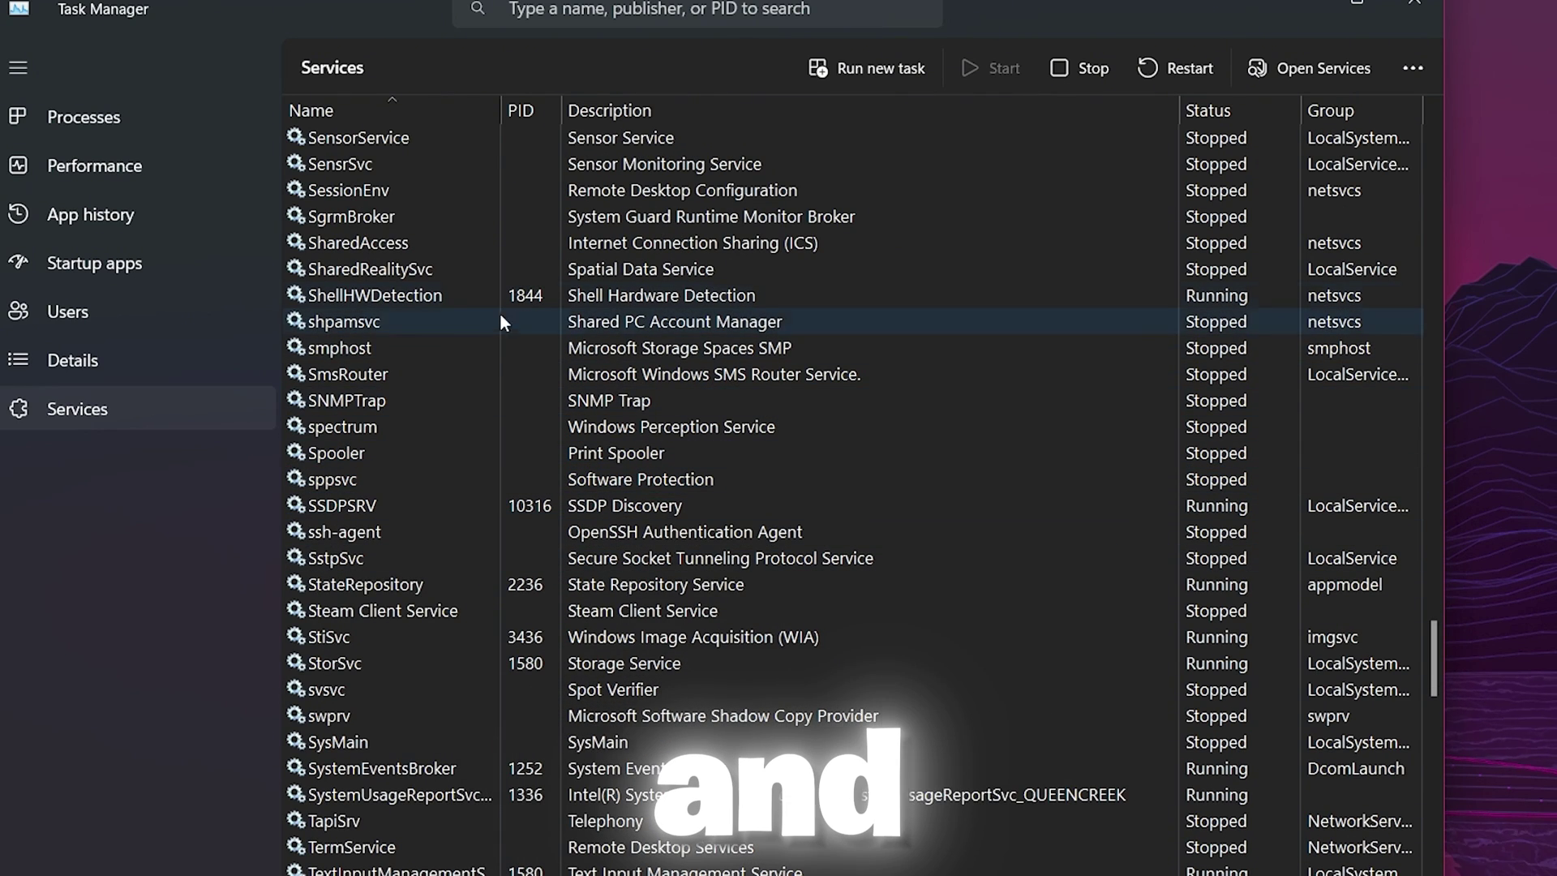
right_click(344, 751)
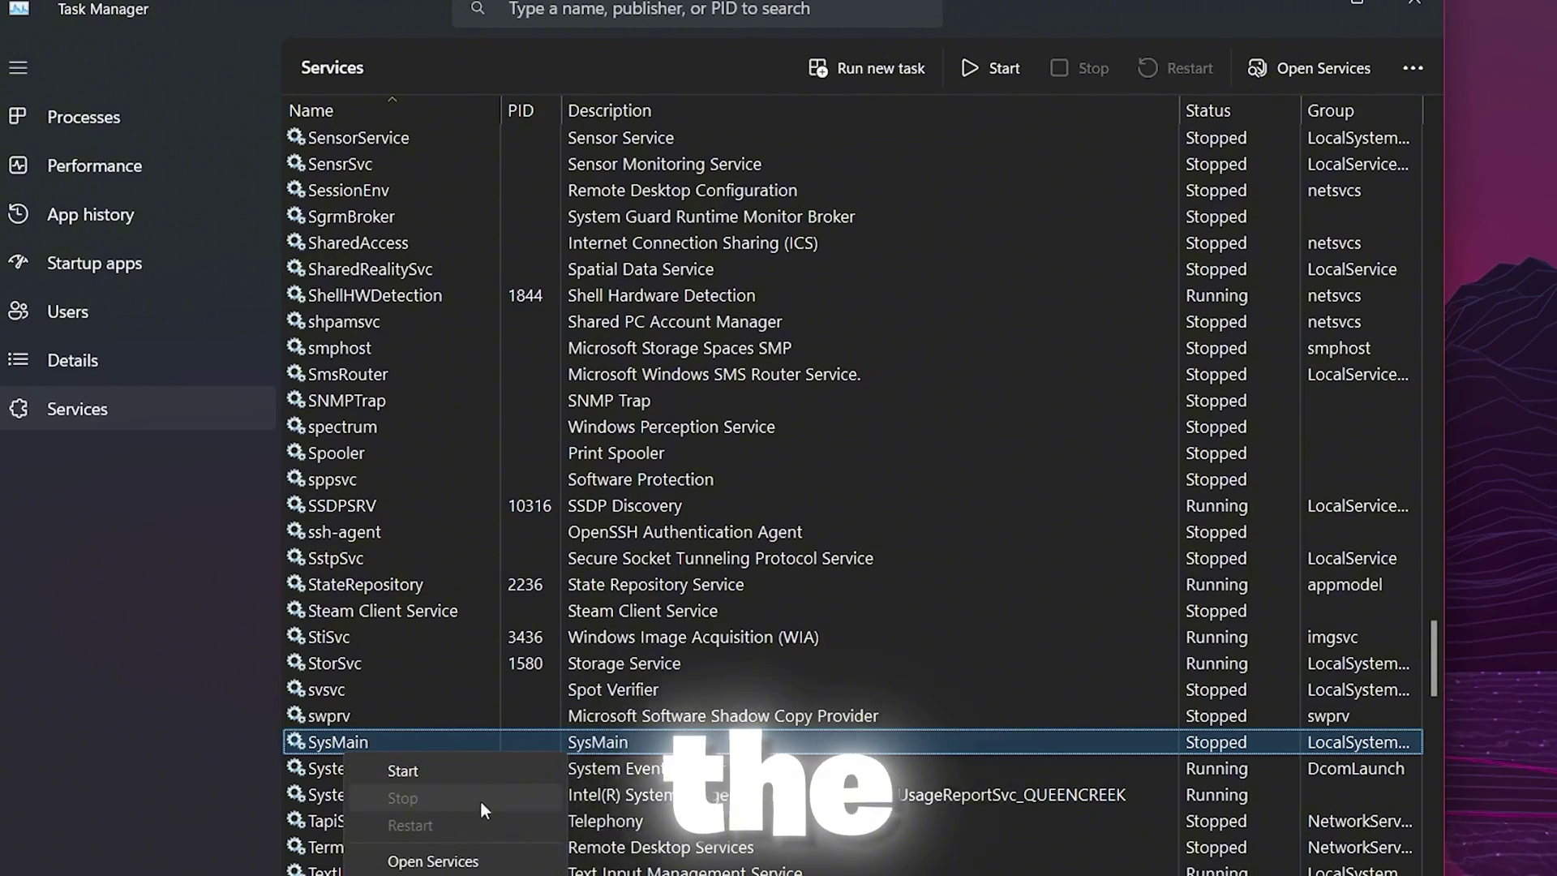
scroll(658, 532, "down", 18)
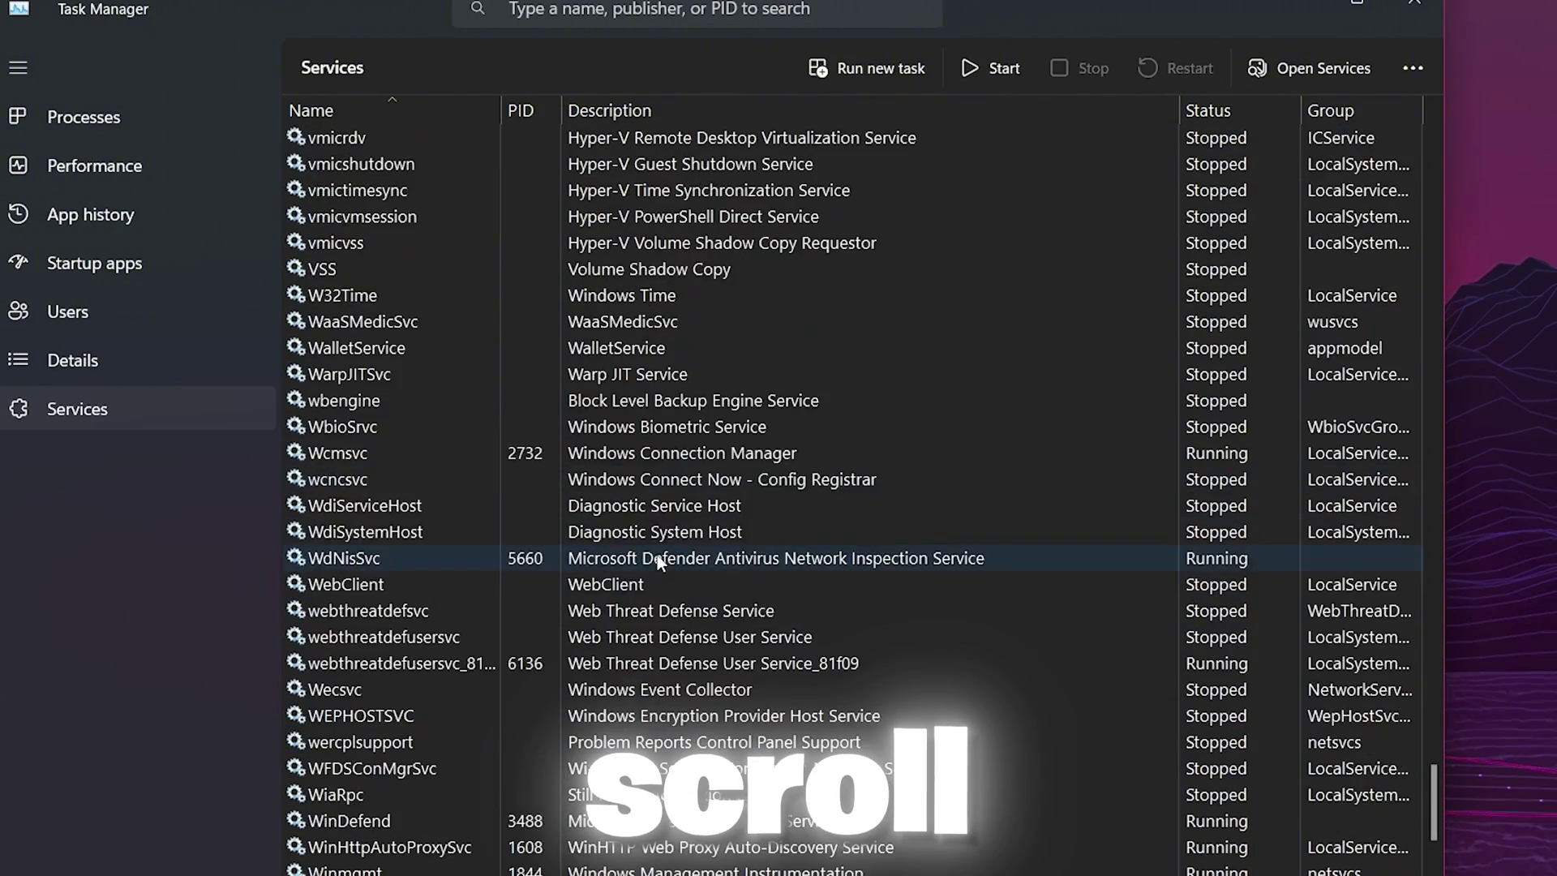
scroll(657, 555, "down", 7)
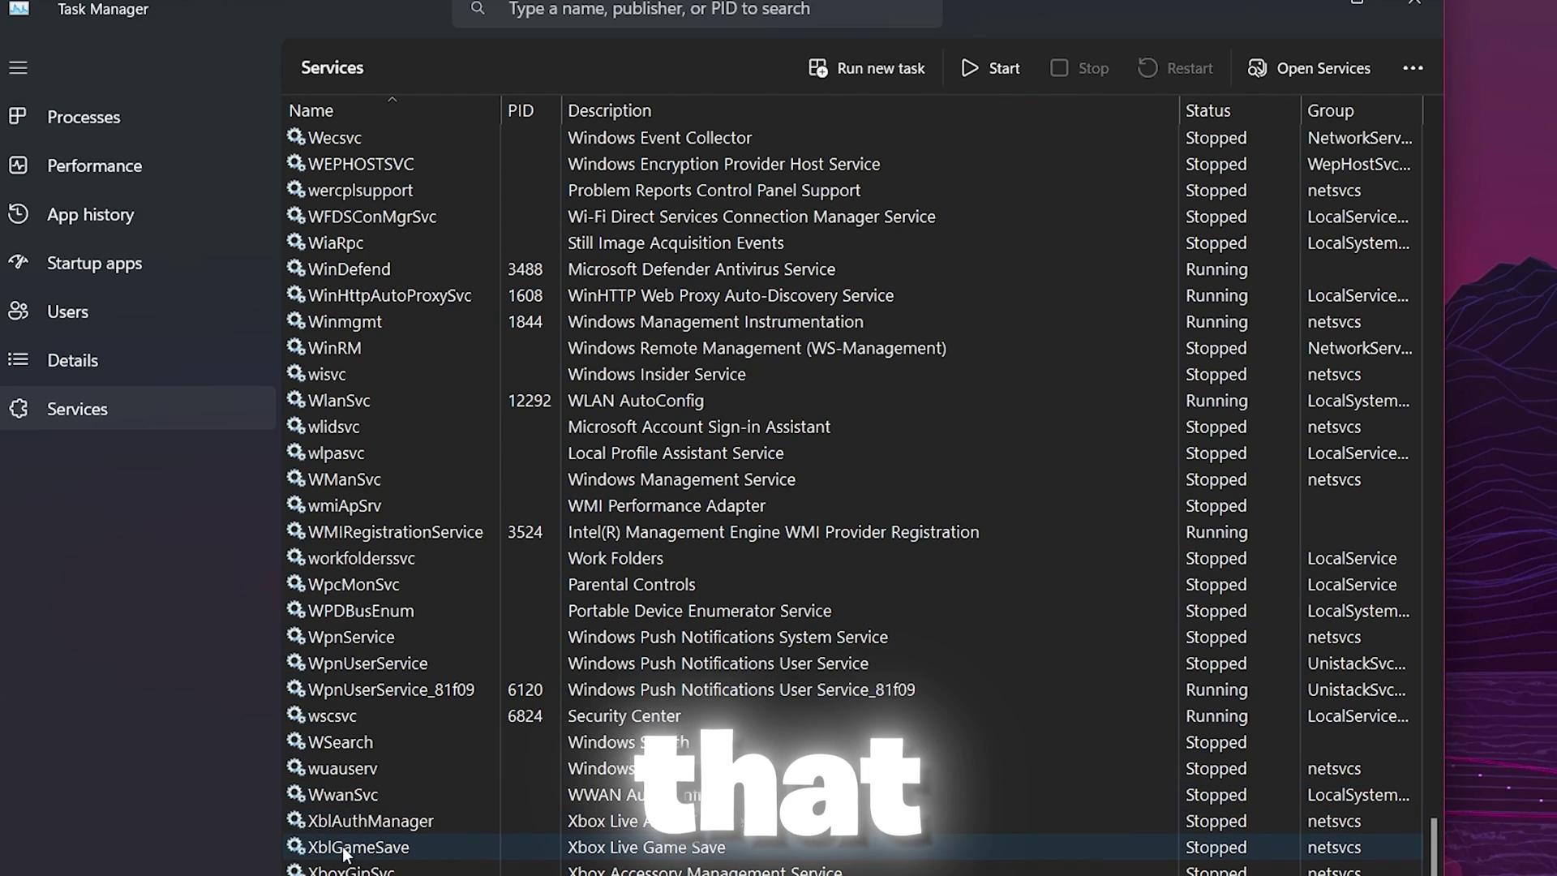